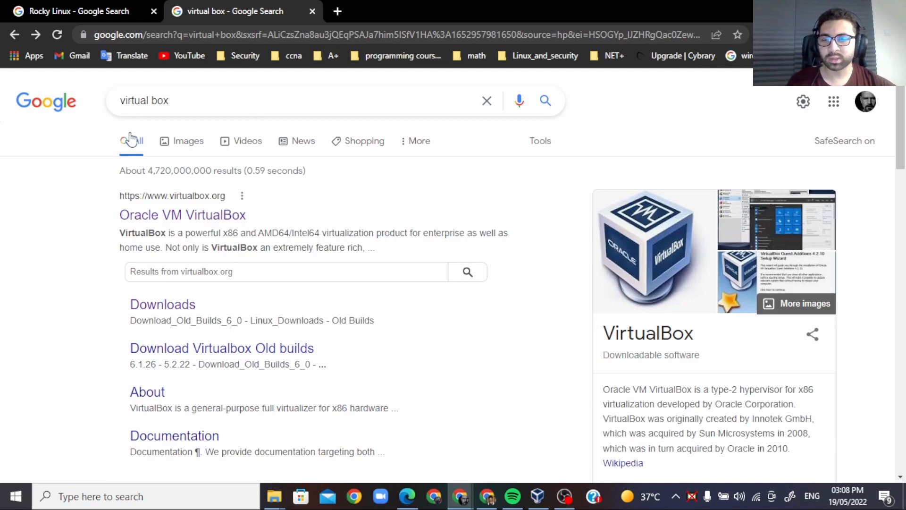
Step: Review the search results for Rocky Linux
click(96, 12)
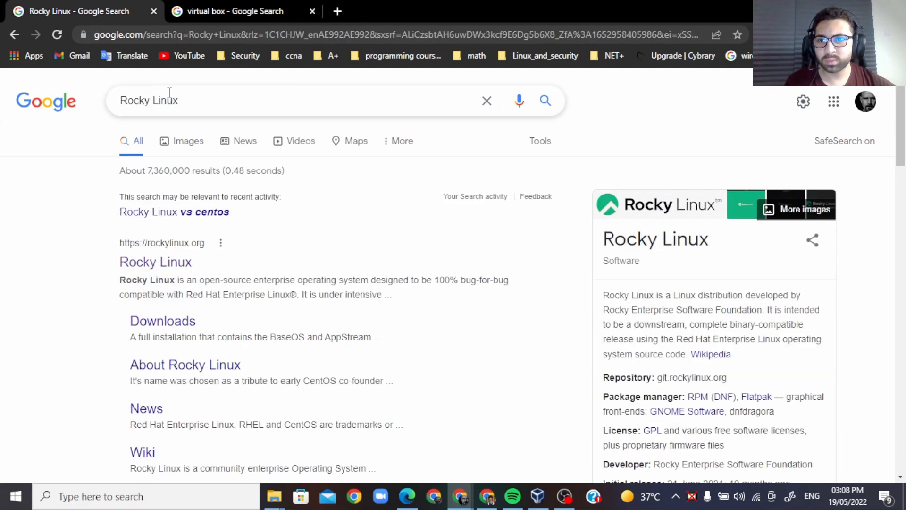
drag(200, 94, 109, 87)
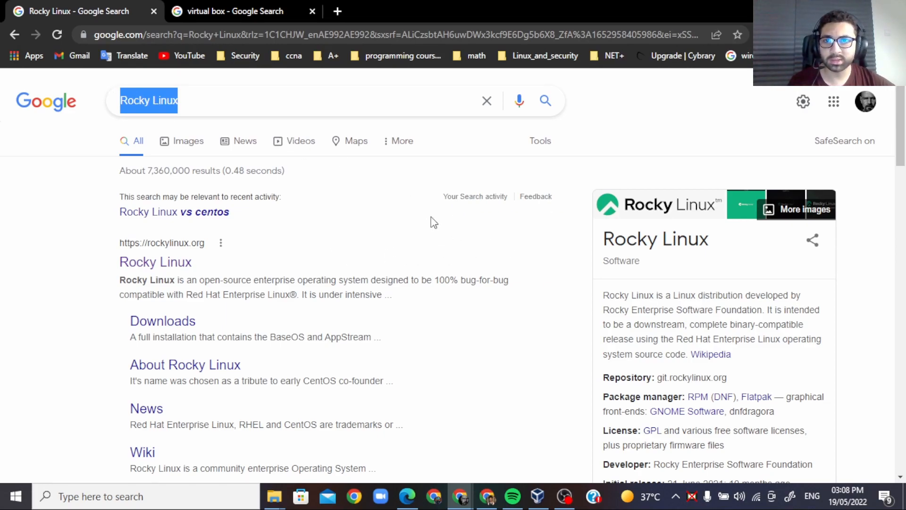
scroll(251, 304, down, 2)
scroll(252, 292, up, 2)
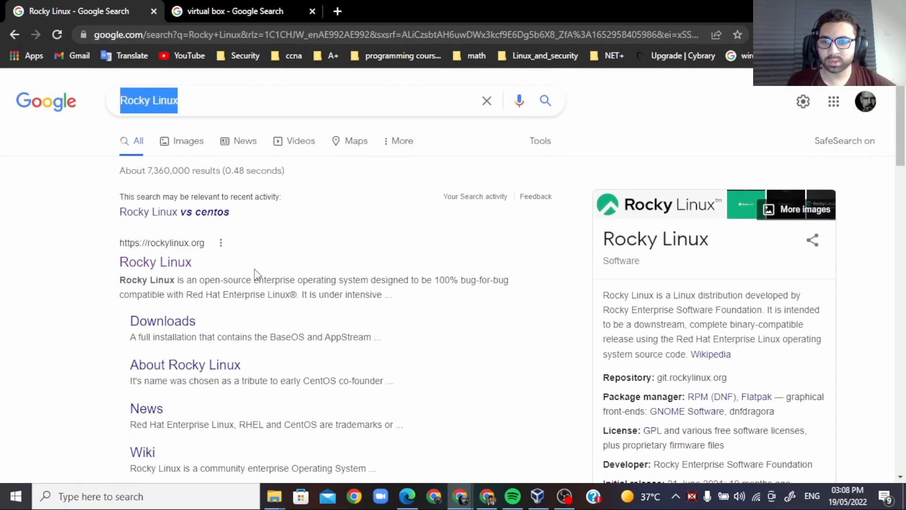
Step: Open the official Oracle VM VirtualBox site from the virtual box search results and go to its Downloads page
click(215, 6)
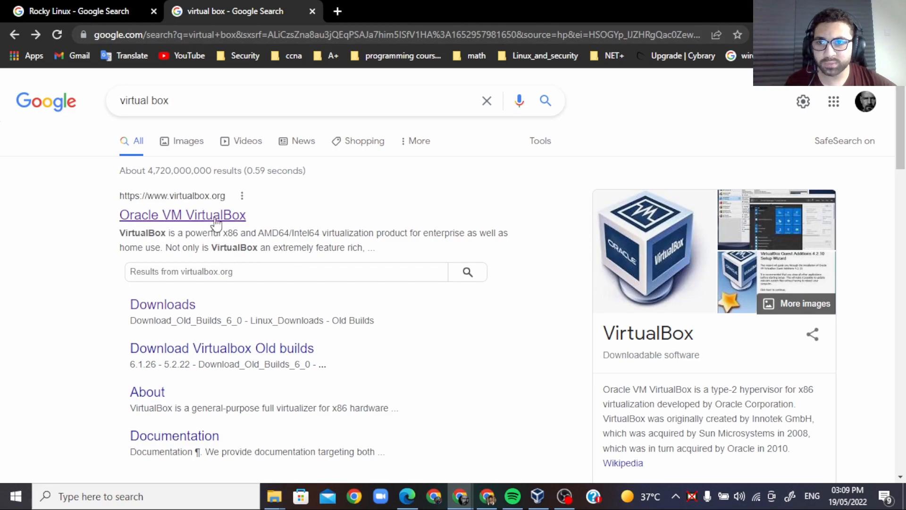
click(137, 222)
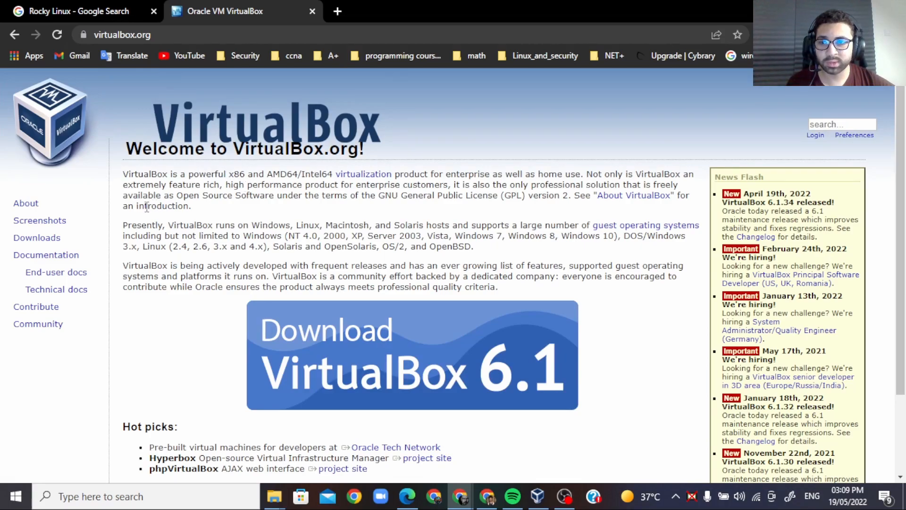
click(56, 240)
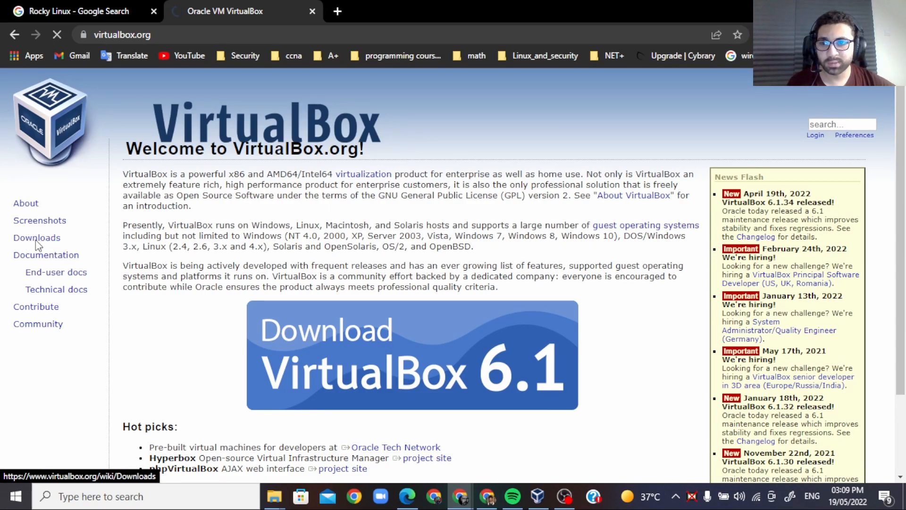
scroll(255, 283, down, 1)
scroll(73, 121, up, 1)
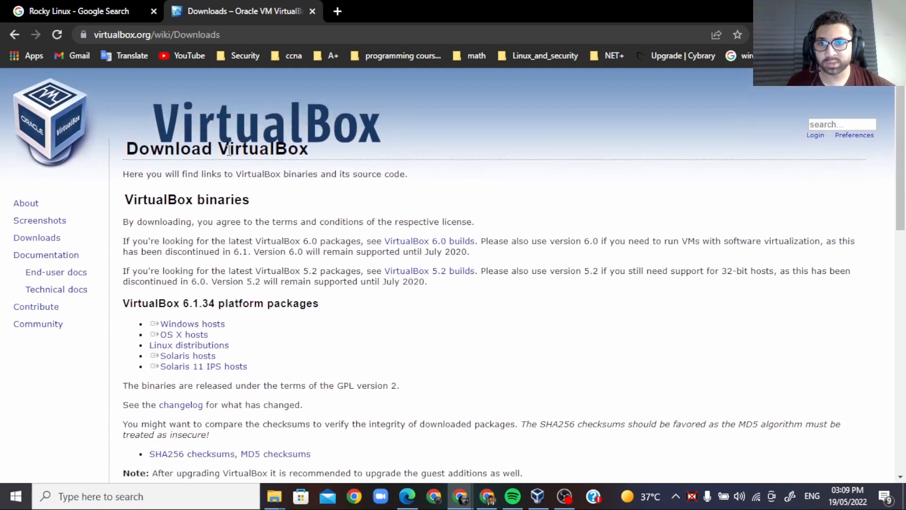
Step: Bring up the download of the VirtualBox 6.1.34 package for Windows hosts, but dismiss it without saving
scroll(299, 283, down, 3)
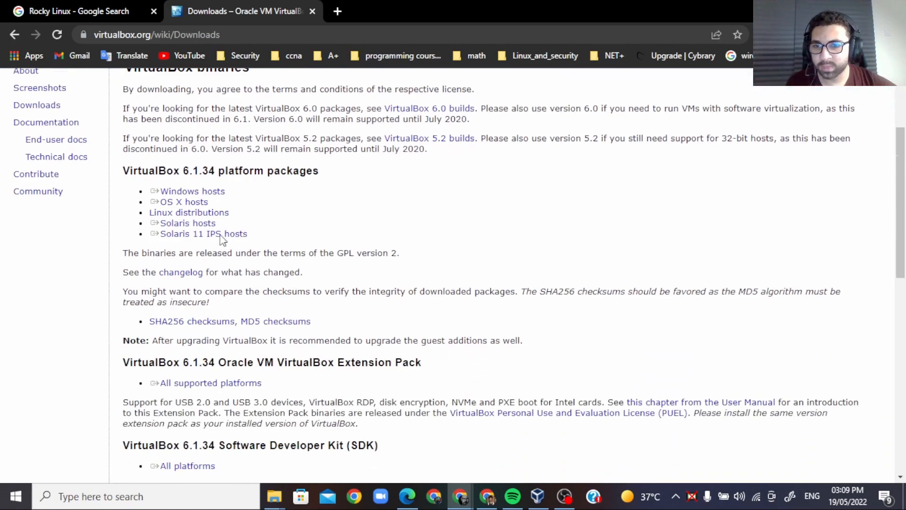
click(210, 193)
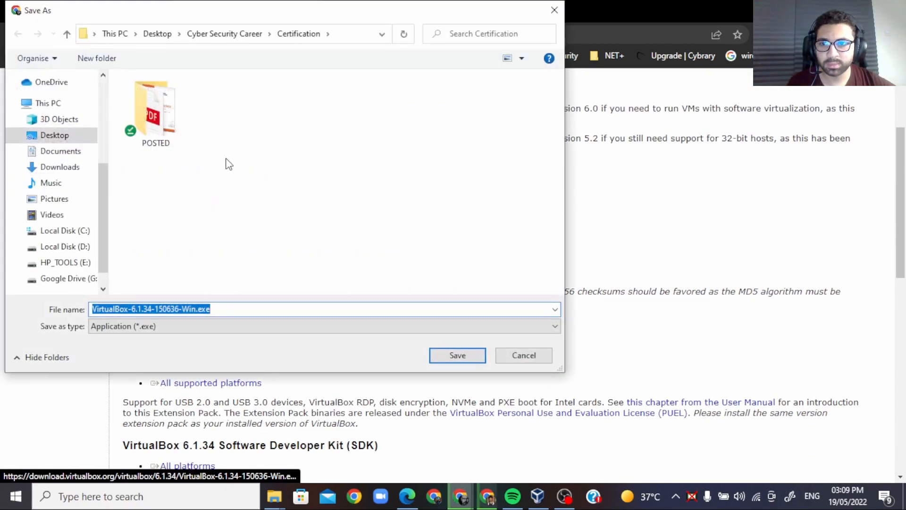
click(554, 11)
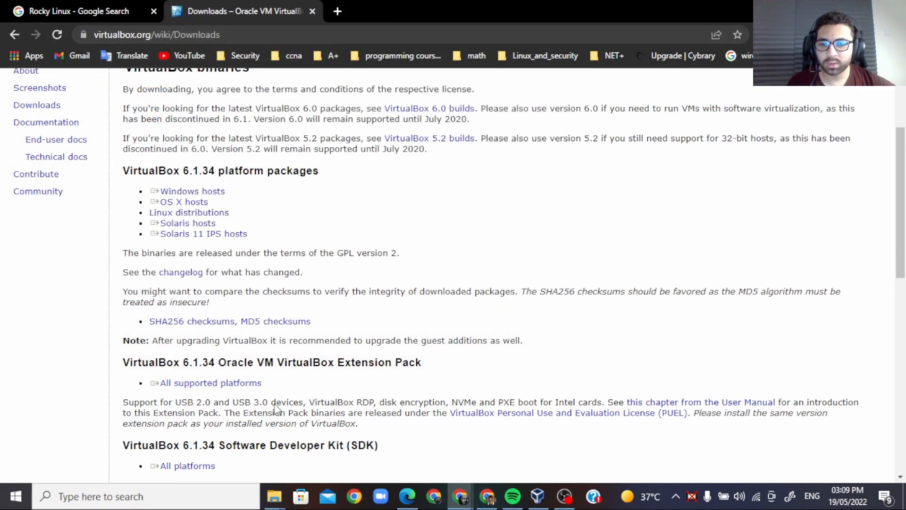
Step: Launch VirtualBox-6.1.34-150636-Win.exe from the My Virtual Box folder and advance with the default options to Ready to Install
mouse_move(274, 496)
click(203, 443)
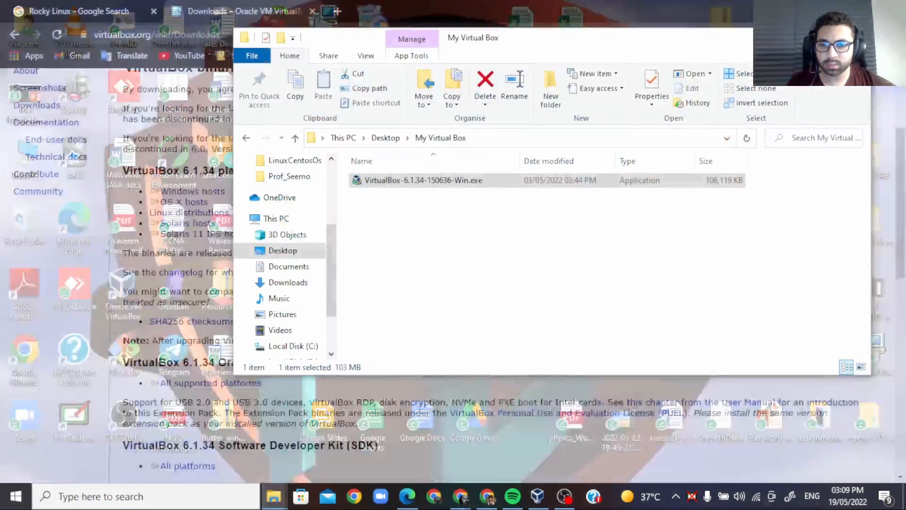
double_click(427, 179)
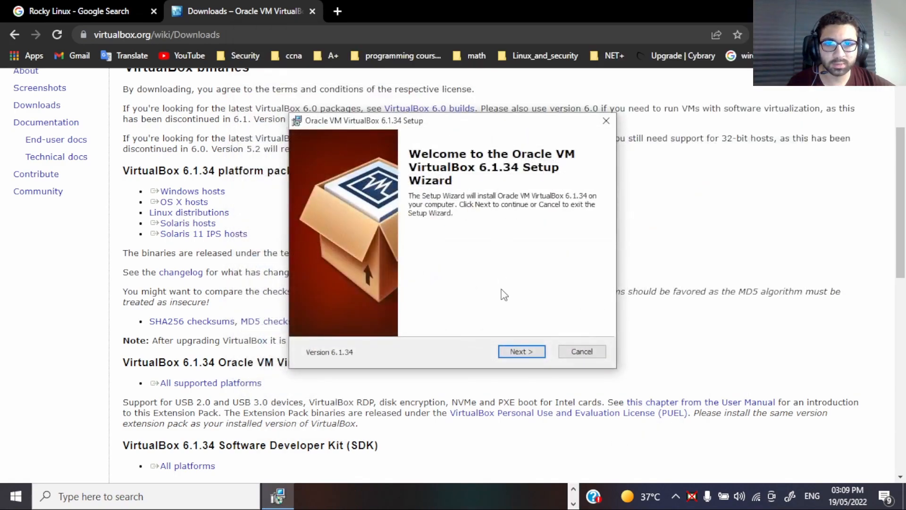
click(519, 353)
click(521, 353)
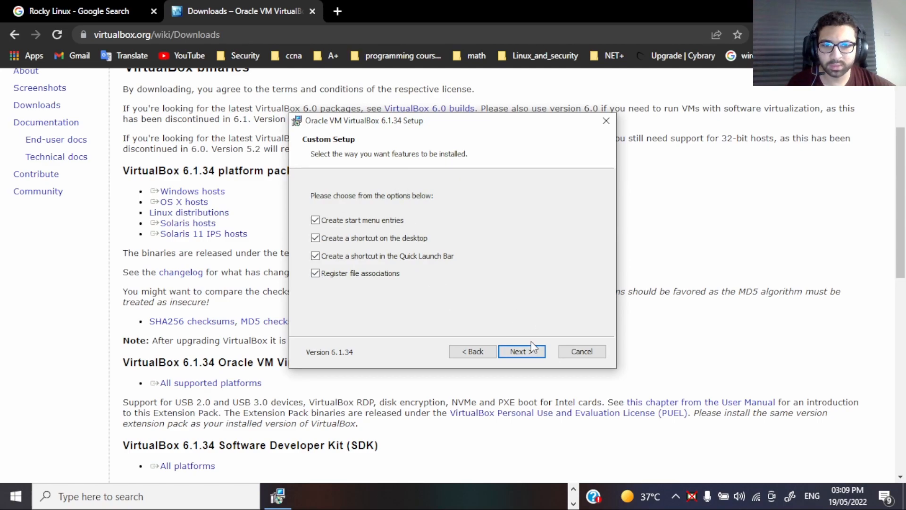
click(522, 352)
click(522, 352)
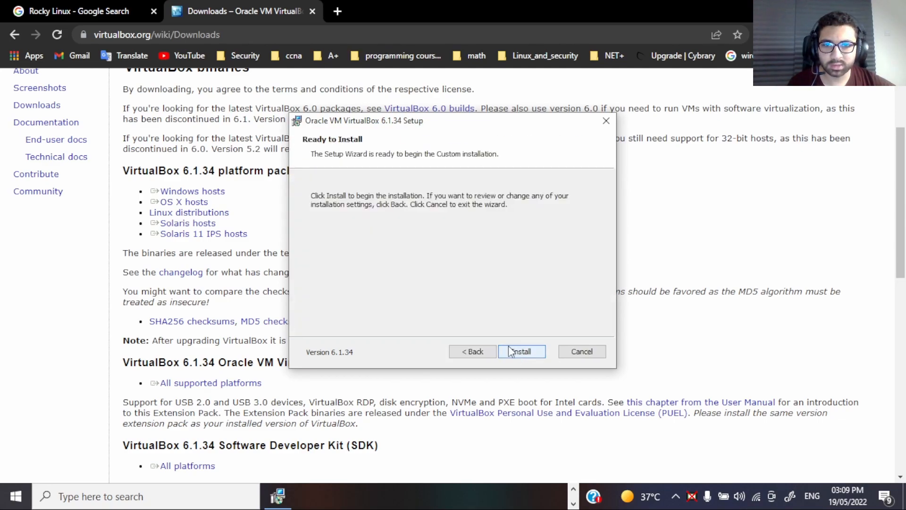
Step: Cancel the VirtualBox 6.1.34 setup and exit the wizard
click(604, 119)
click(426, 268)
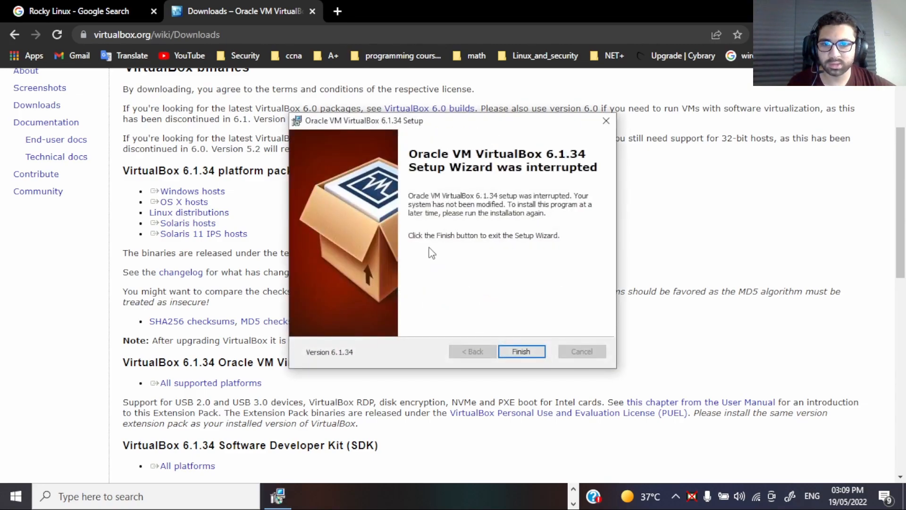
click(544, 353)
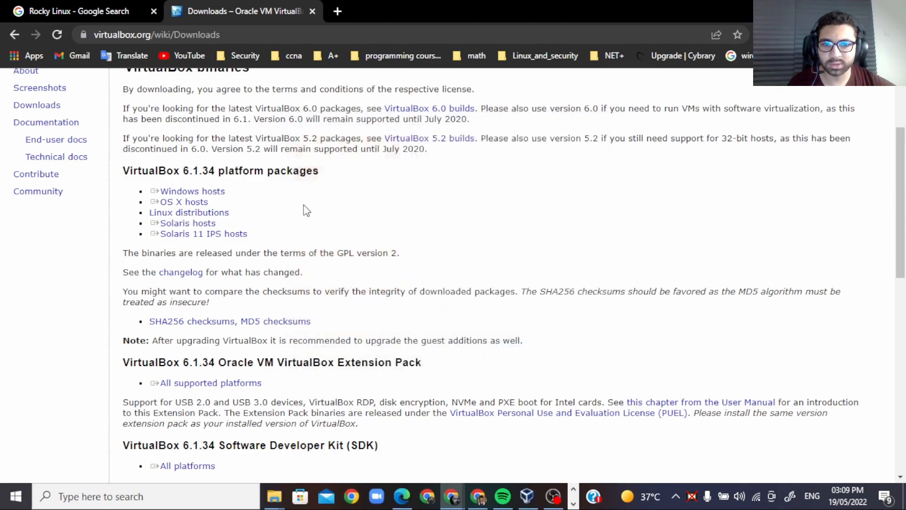
Step: Open the official Rocky Linux site from its search results and go to the 8.6 download page
click(79, 5)
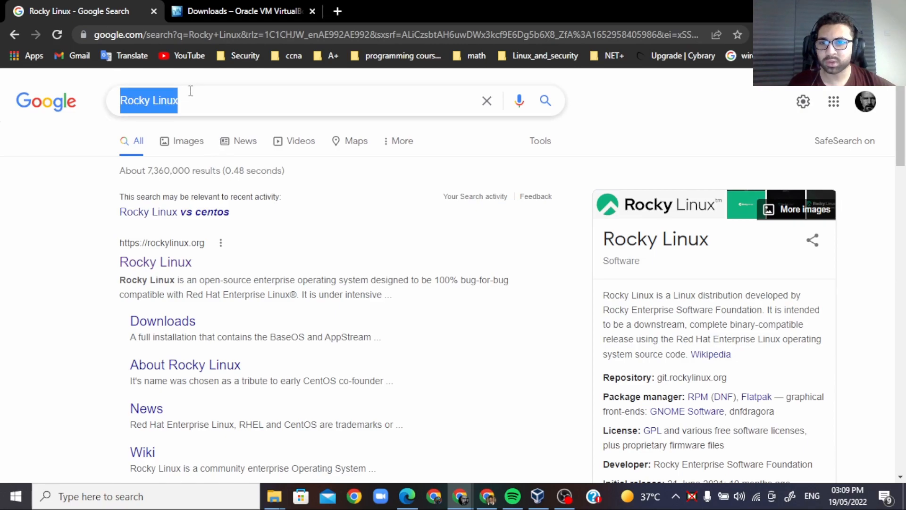
click(302, 234)
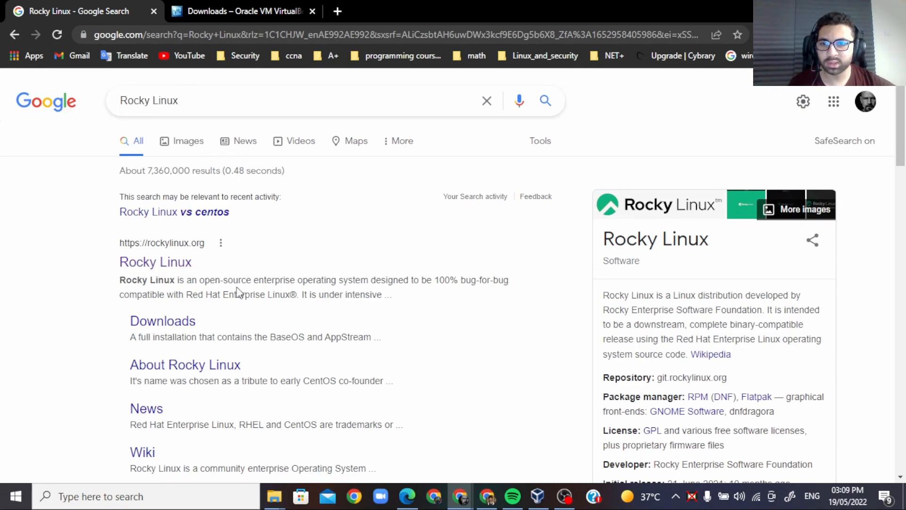
click(137, 270)
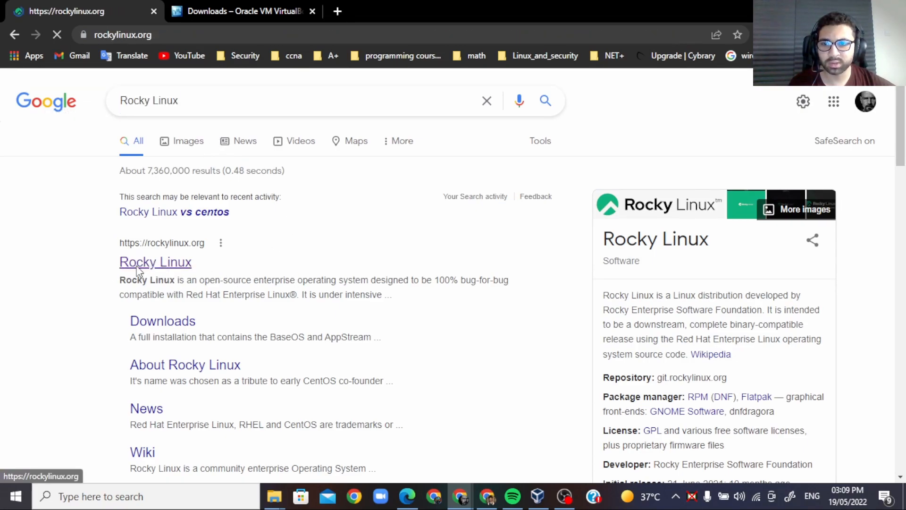
scroll(350, 236, down, 5)
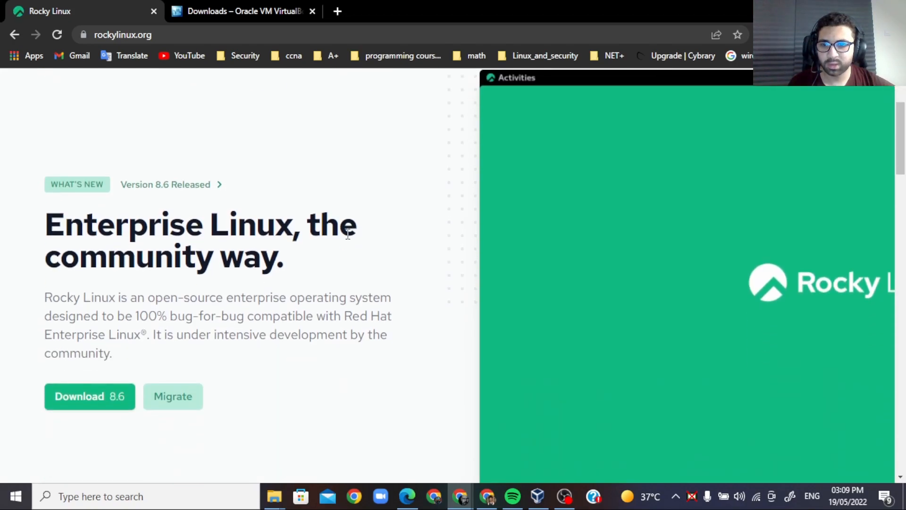
click(103, 265)
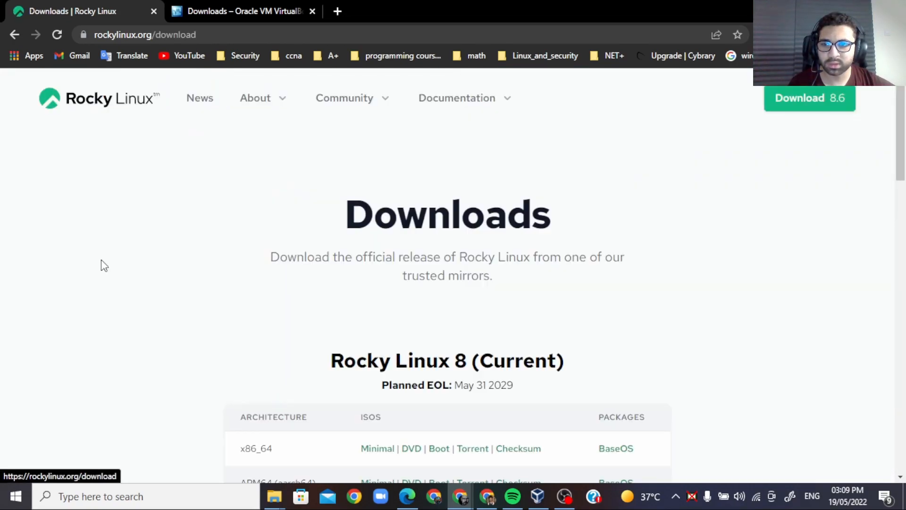
scroll(536, 296, down, 3)
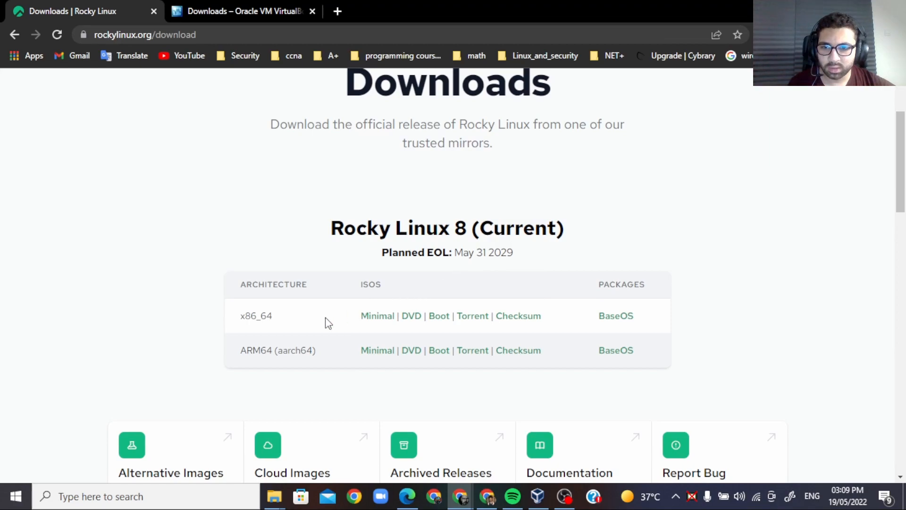
Step: Download the x86_64 DVD image of Rocky Linux 8, saving Rocky-8.6-x86_64-dvd1.iso in D:\Set_Ups\Isos
drag(270, 322, 243, 318)
click(289, 322)
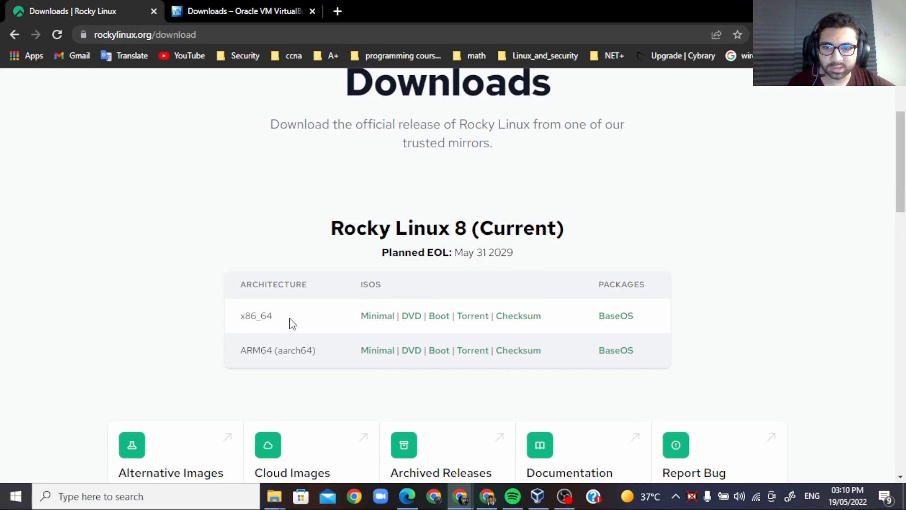
click(410, 316)
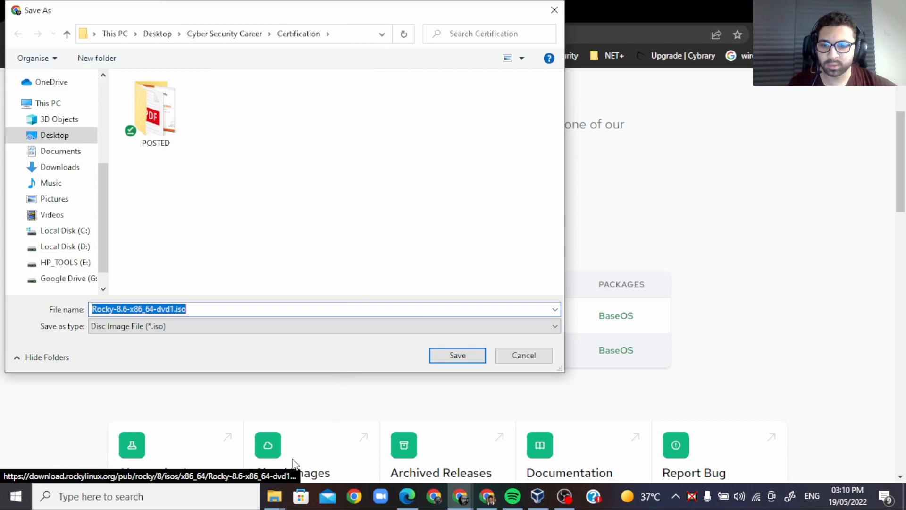
click(274, 497)
click(347, 455)
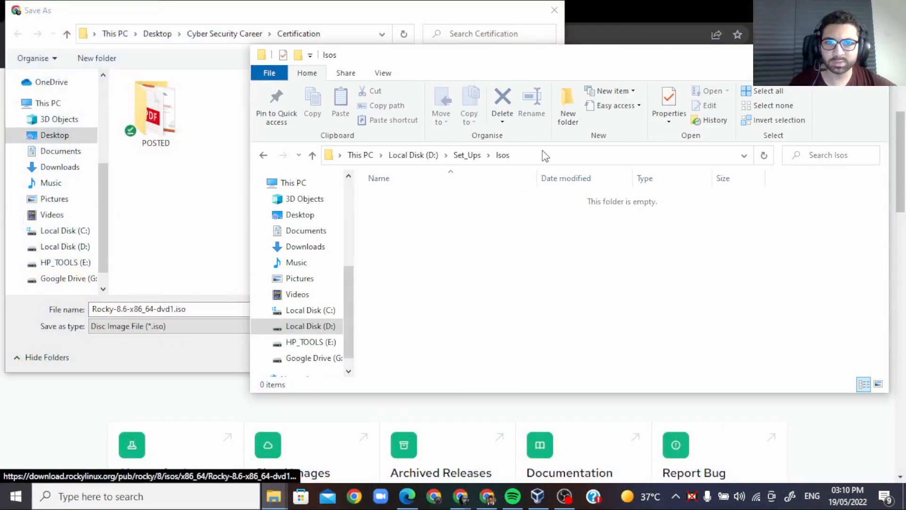
click(539, 151)
key(ctrl+c)
click(233, 121)
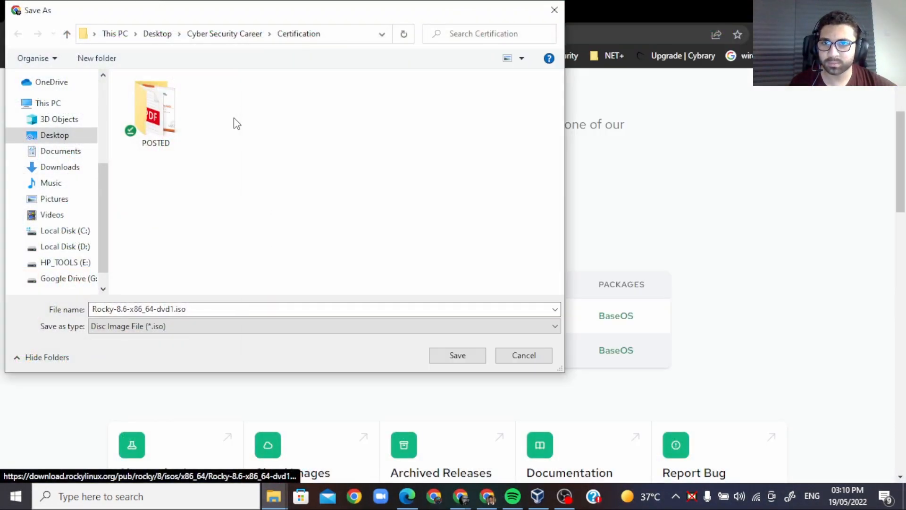
click(339, 35)
key(ctrl+v)
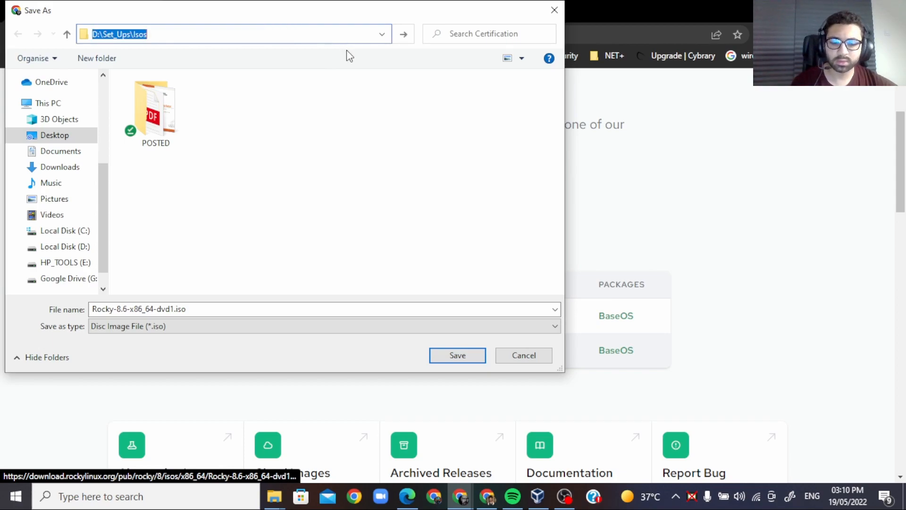
key(Return)
click(437, 355)
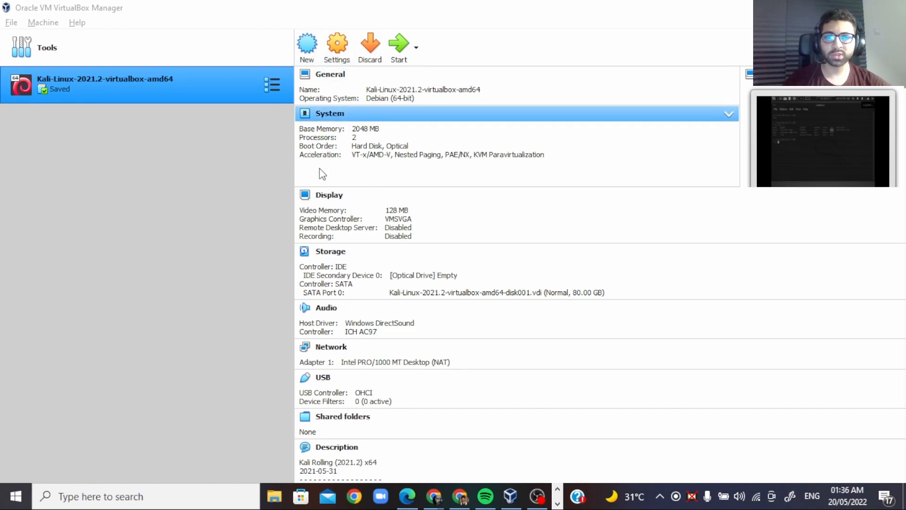
Step: Start a new VirtualBox machine named with the instructor's name followed by Rocky, using type Linux and version Other Linux (64-bit)
click(307, 45)
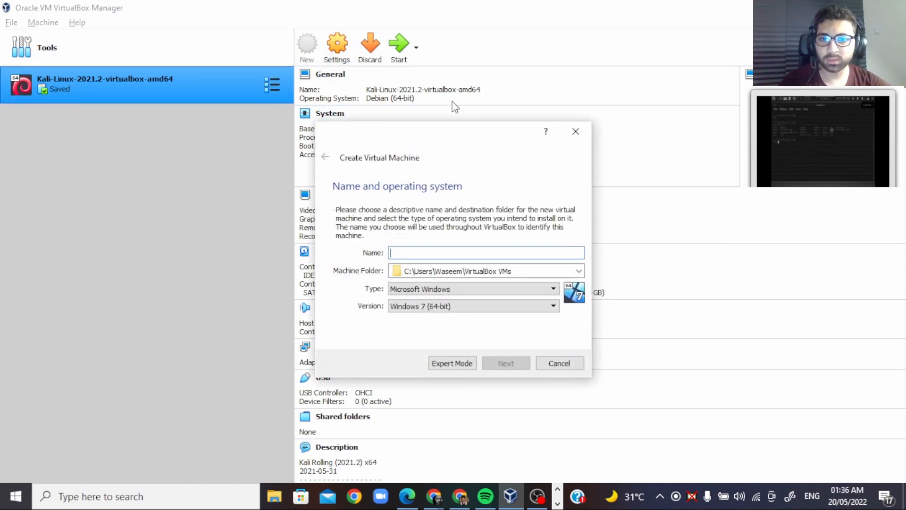
text(Professor Seemo Rocky)
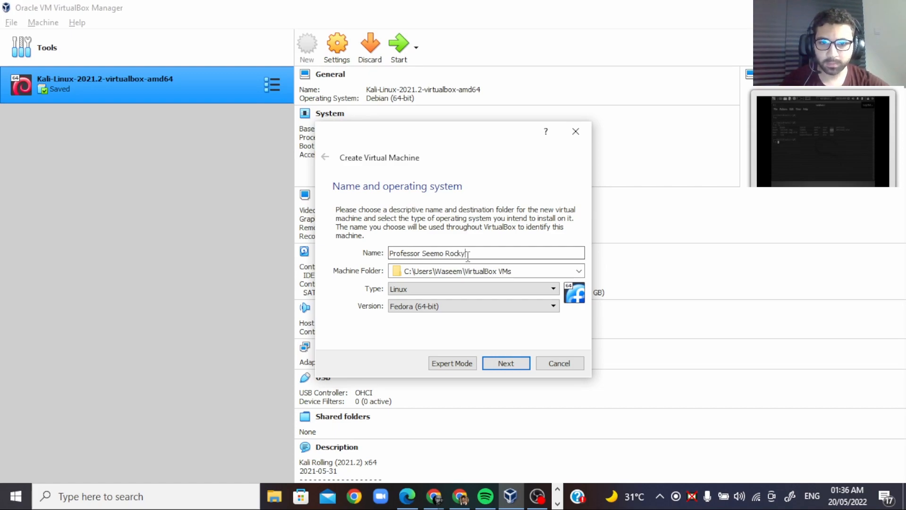
click(450, 305)
scroll(449, 377, down, 7)
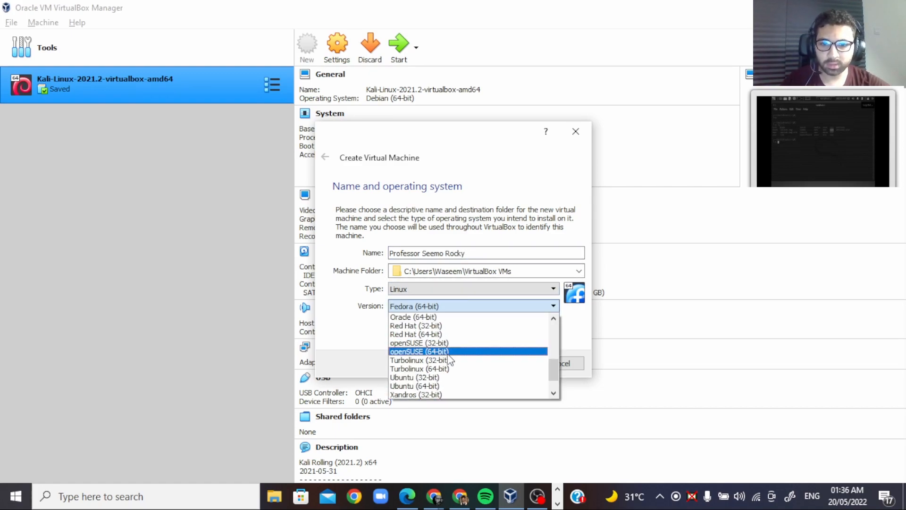
click(457, 395)
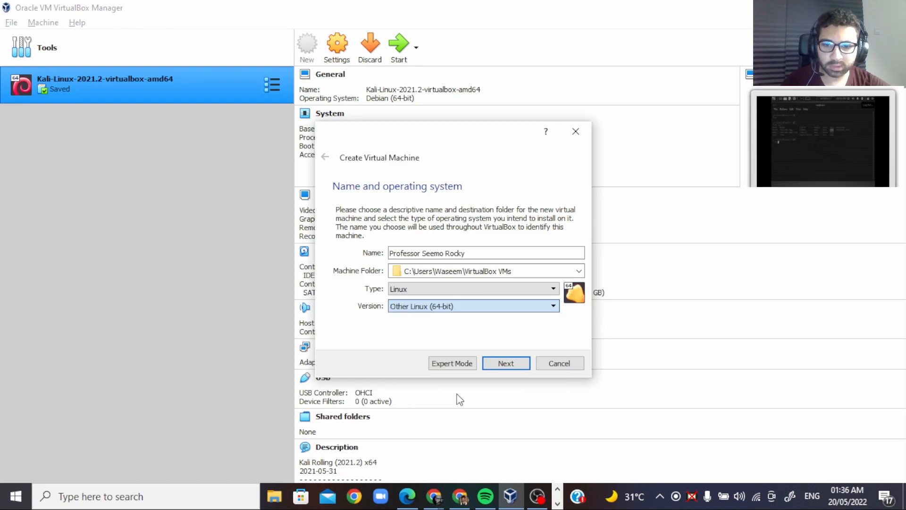
click(517, 367)
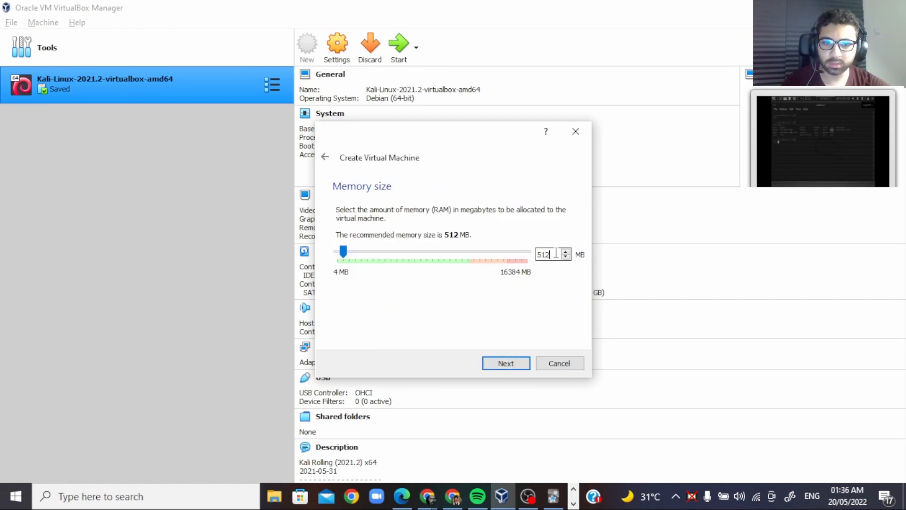
Step: Set the virtual machine's memory size to 5024 MB and choose to create a virtual hard disk now
key(ctrl+a)
text(5)
text(024)
click(513, 366)
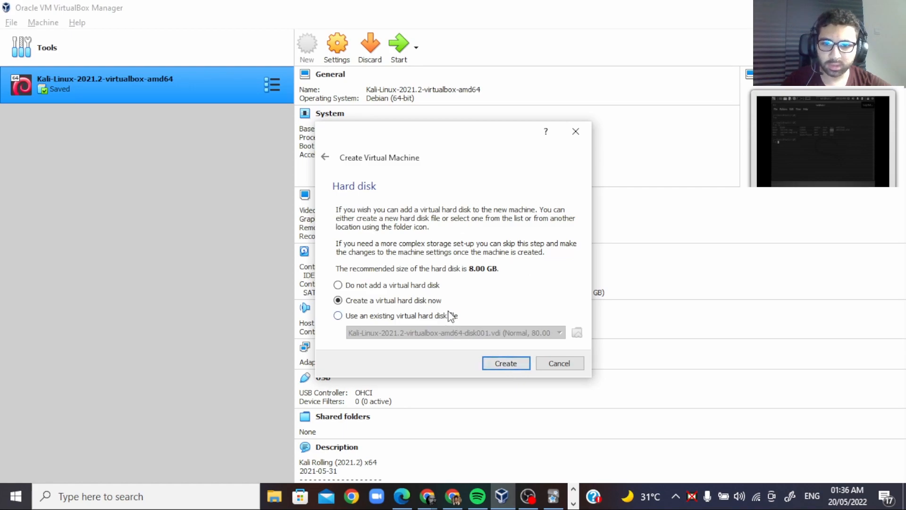
click(524, 366)
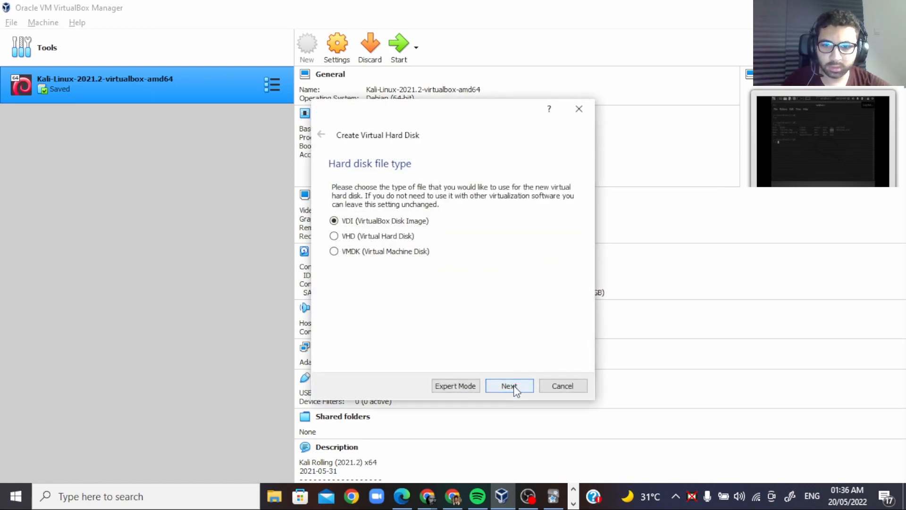
Step: Create the machine's virtual hard disk as a VDI image with a size of 20 GB
click(513, 386)
click(514, 387)
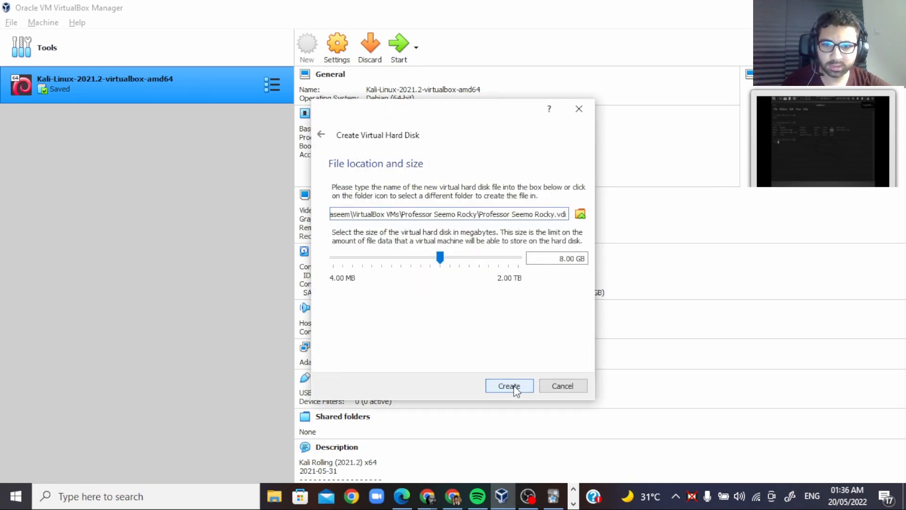
click(564, 258)
key(BackSpace)
text(20)
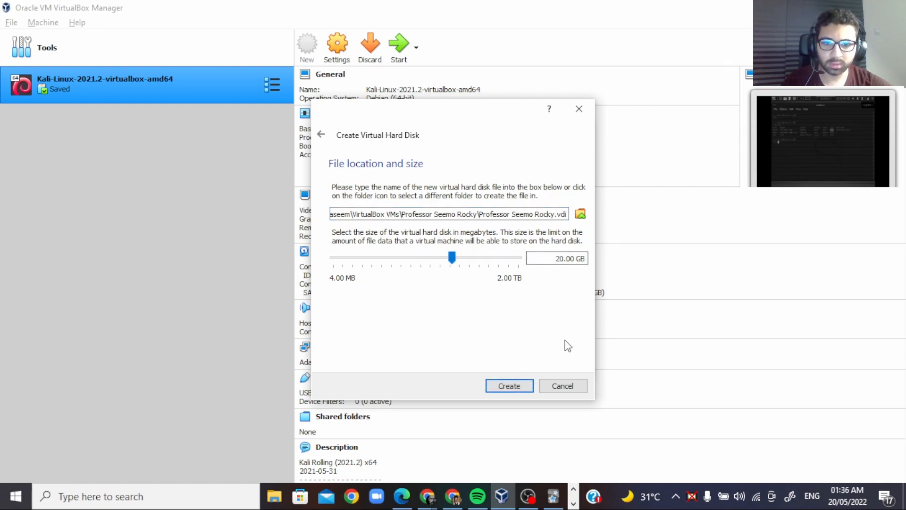
click(505, 387)
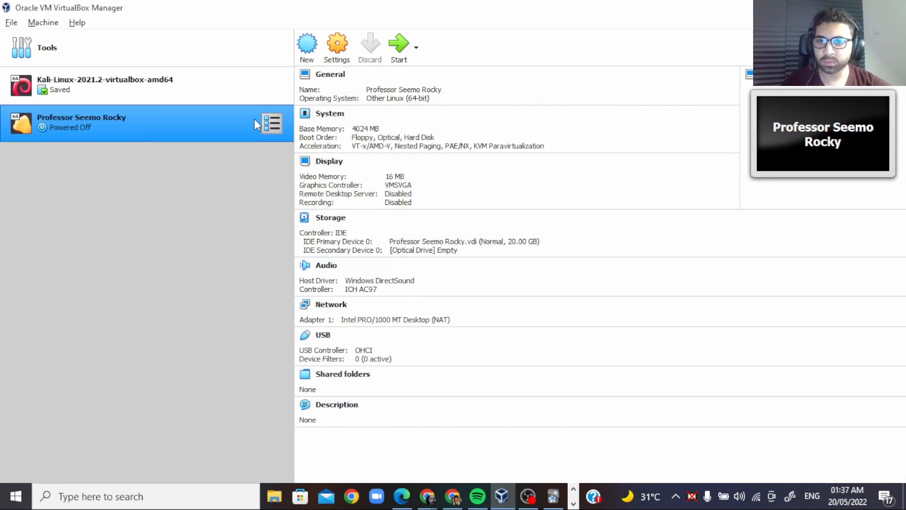
Step: Attach Rocky-8.6-x86_64-dvd1.iso as an optical disk on the new Rocky machine's IDE controller and save its storage settings
right_click(234, 122)
click(237, 129)
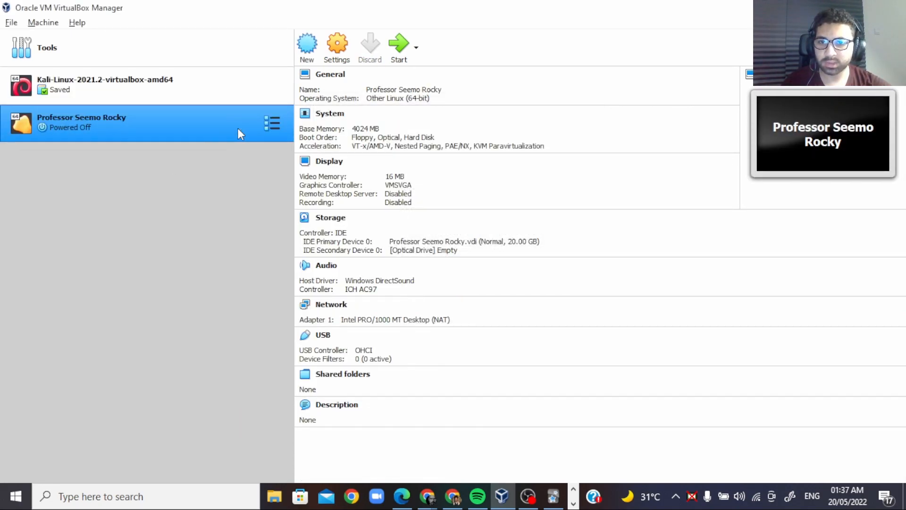
click(302, 172)
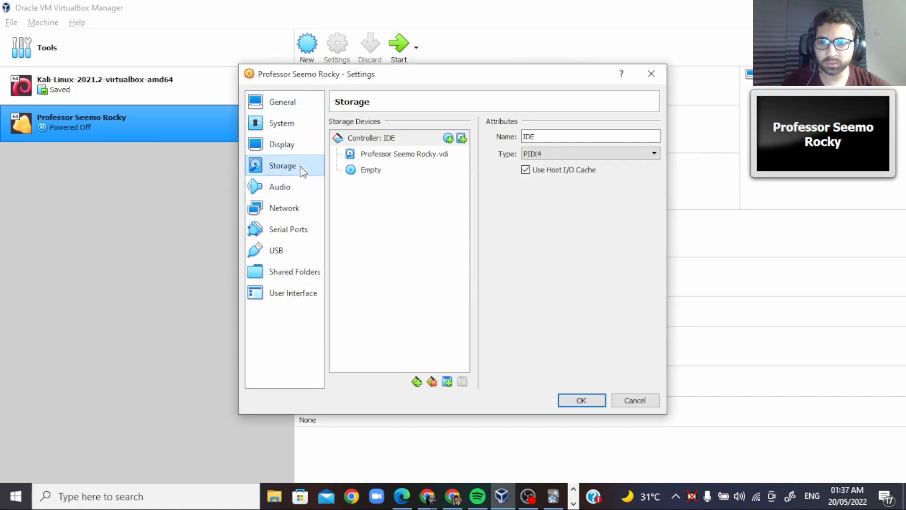
click(450, 139)
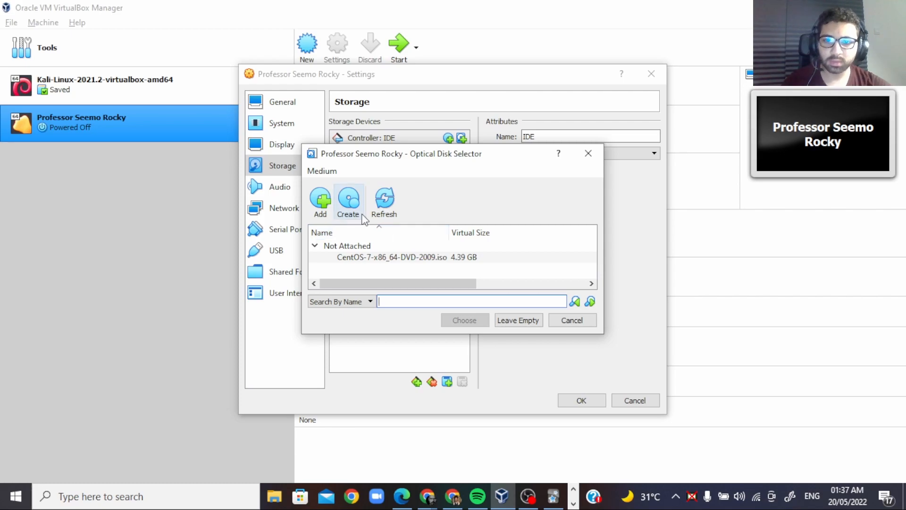
click(320, 201)
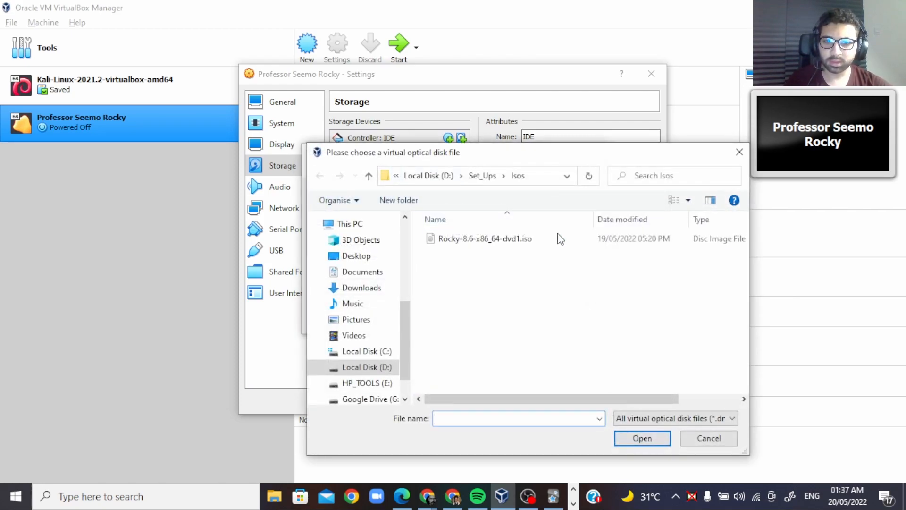
double_click(534, 241)
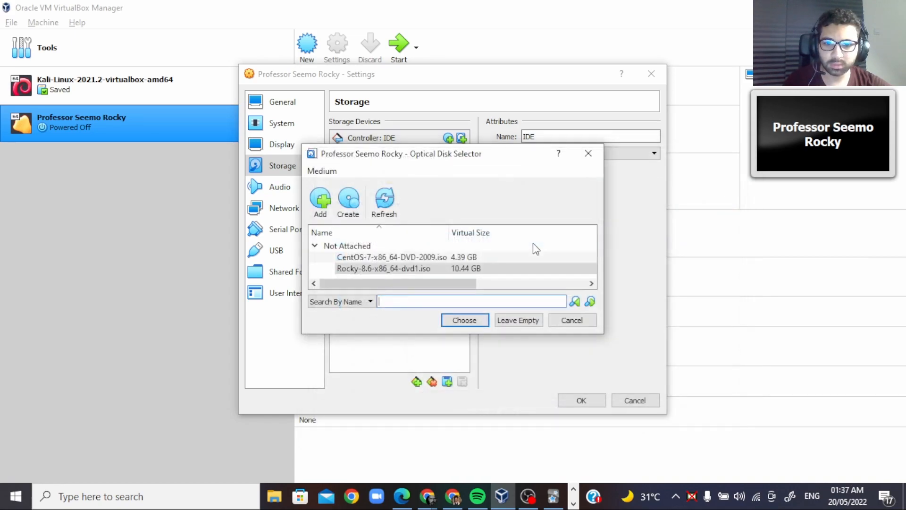
click(472, 318)
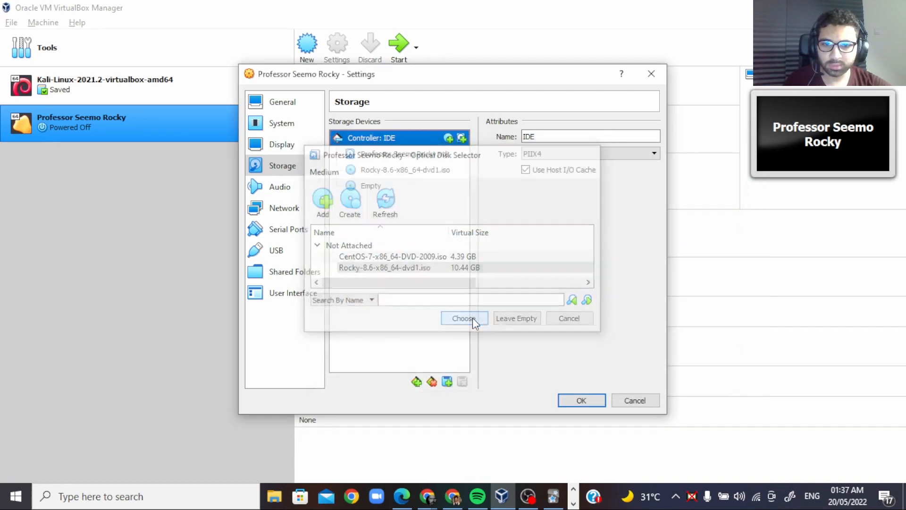
click(420, 168)
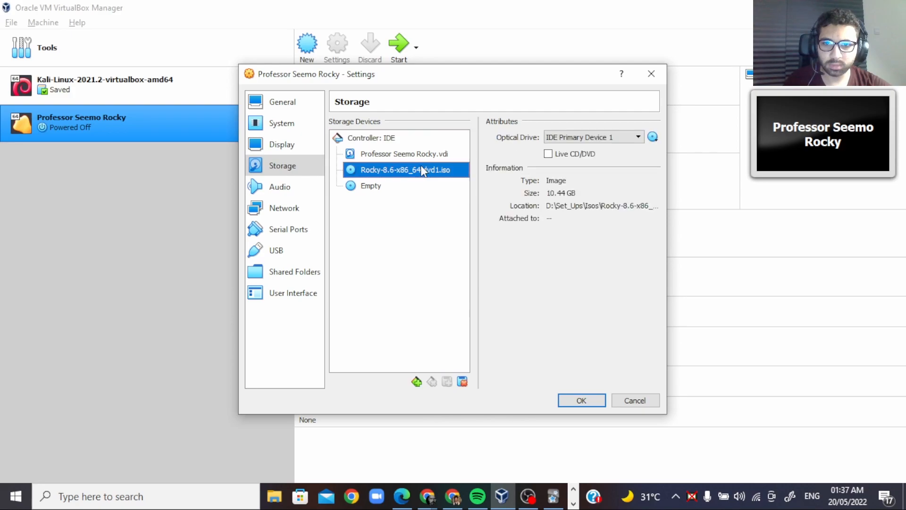
click(579, 402)
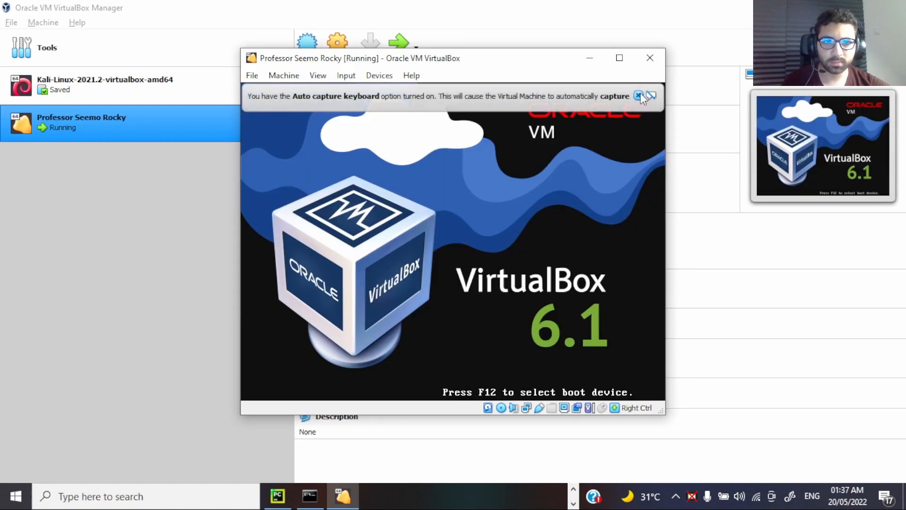
Step: In the started virtual machine, decline the input capture and choose Install Rocky Linux 8 at the boot prompt
click(639, 94)
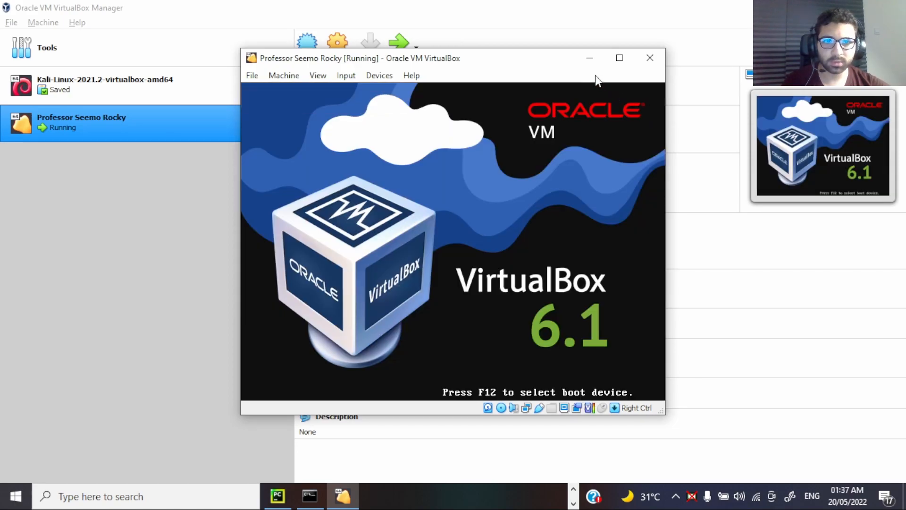
drag(550, 64, 555, 74)
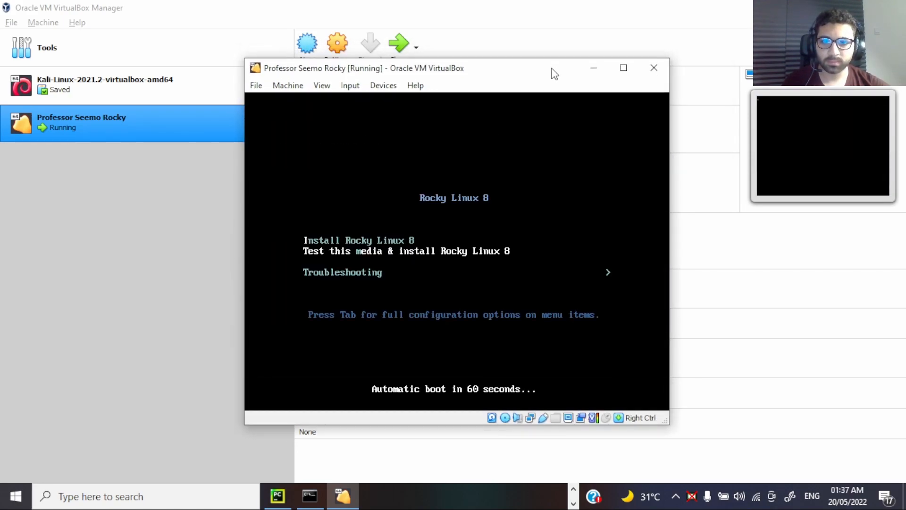
click(469, 223)
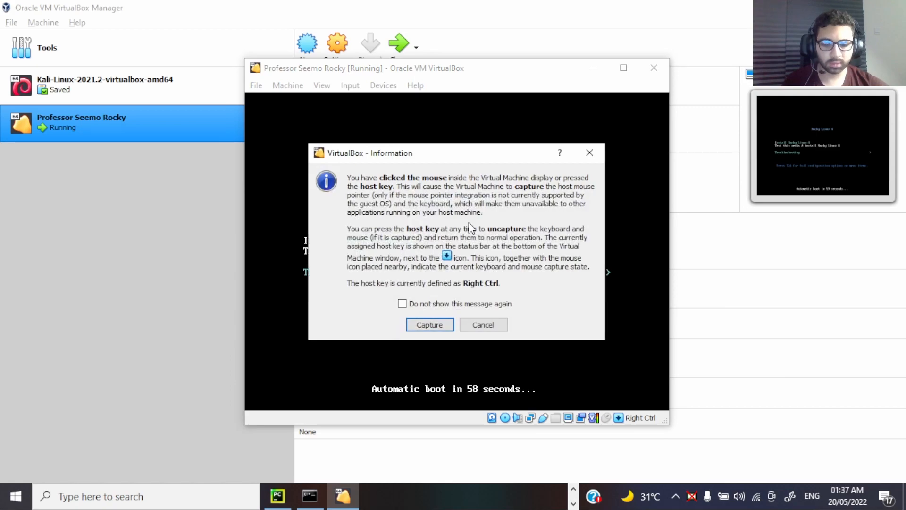
click(481, 321)
key(Up)
key(Up)
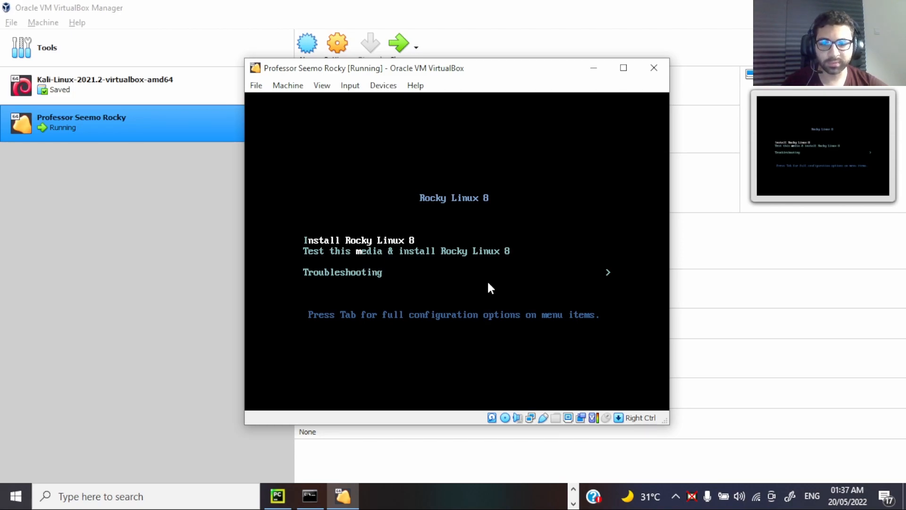
key(Return)
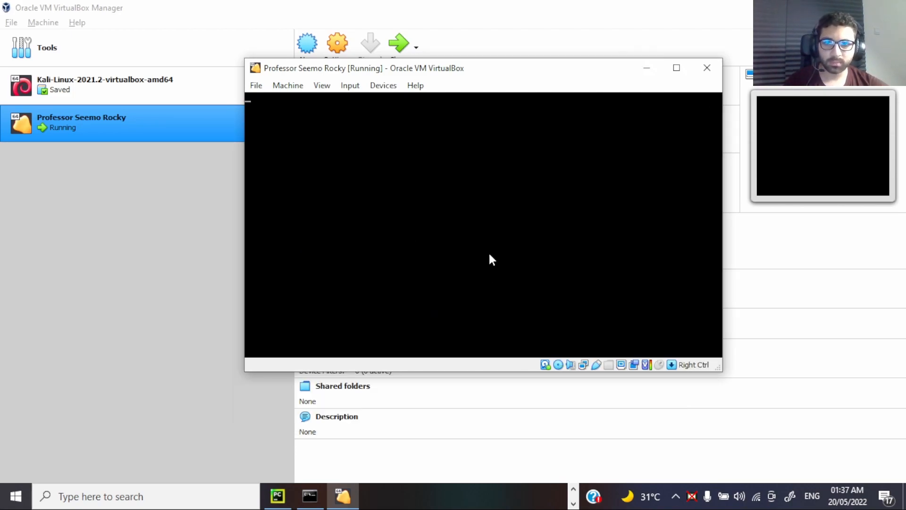
Step: Maximize the virtual machine window and continue the installer with English (United States) as the installation language
drag(589, 65, 501, 63)
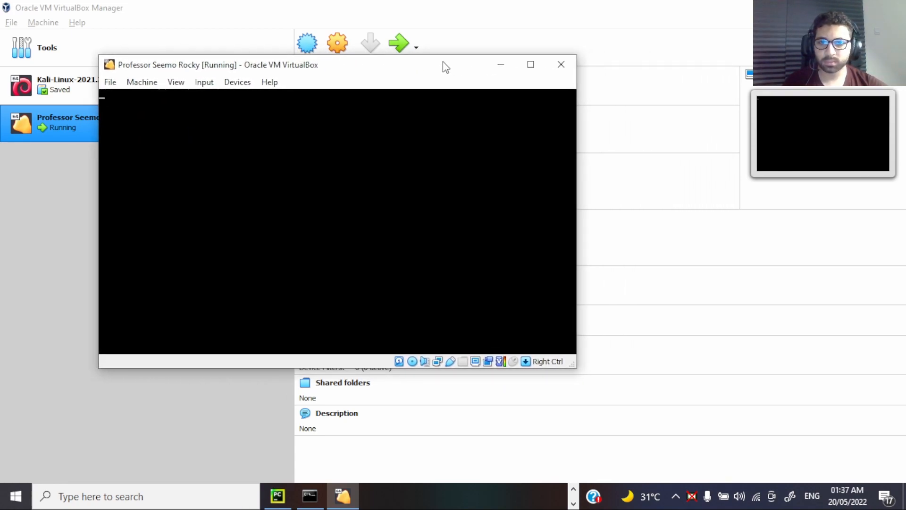
click(541, 72)
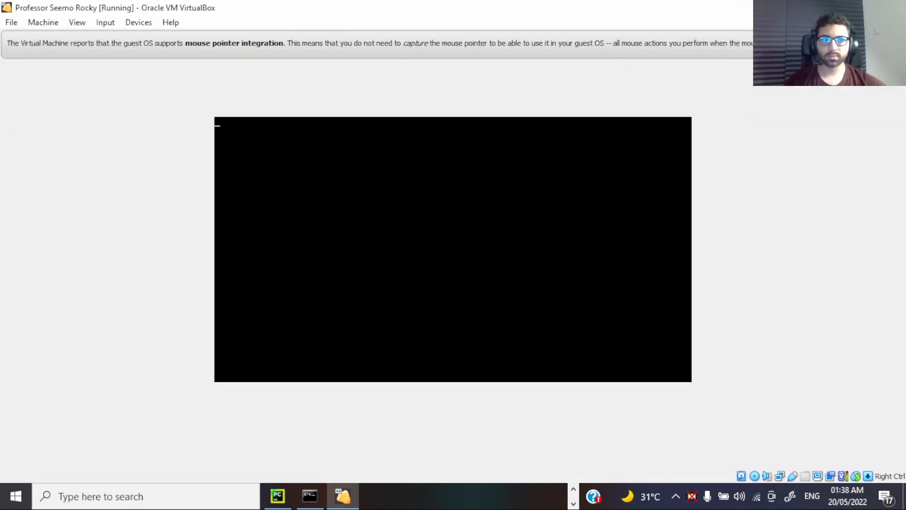
click(894, 43)
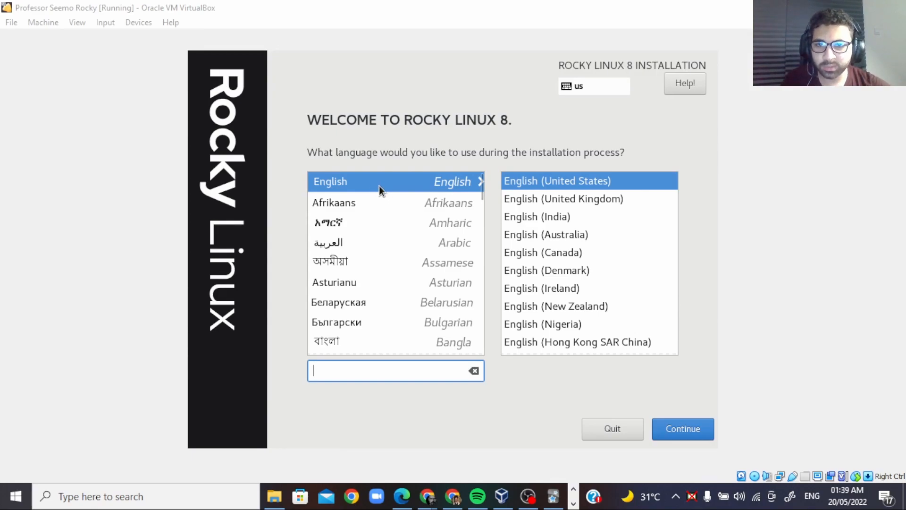
click(704, 420)
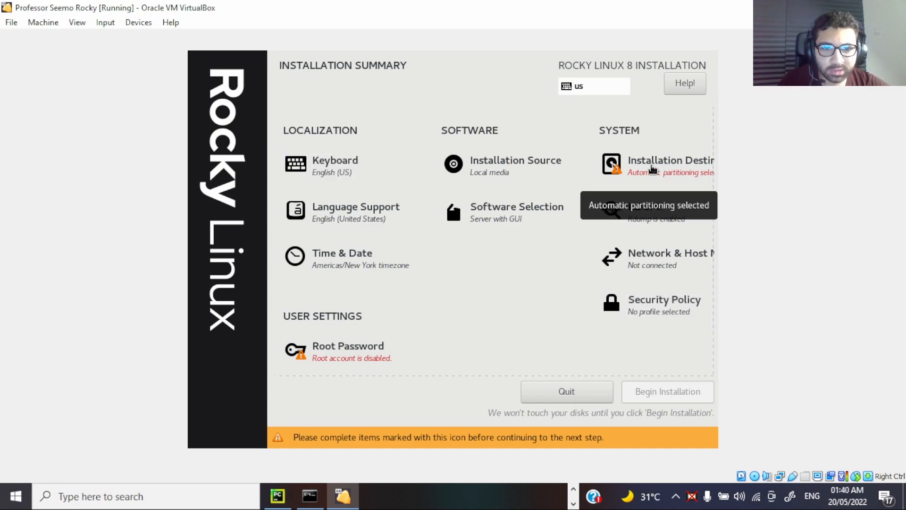
Step: Accept the 20 GiB ATA VBOX HARDDISK with automatic partitioning as the installation destination and keep Server with GUI as the base environment
click(652, 168)
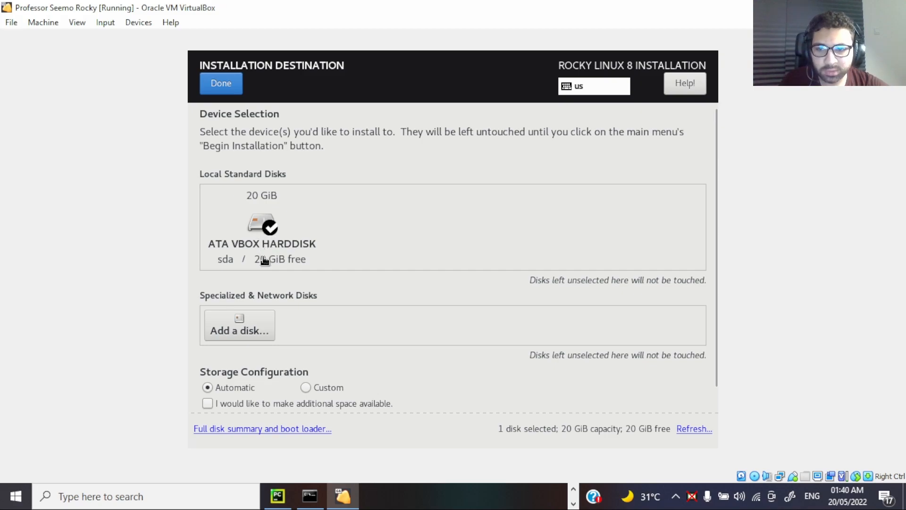
click(227, 89)
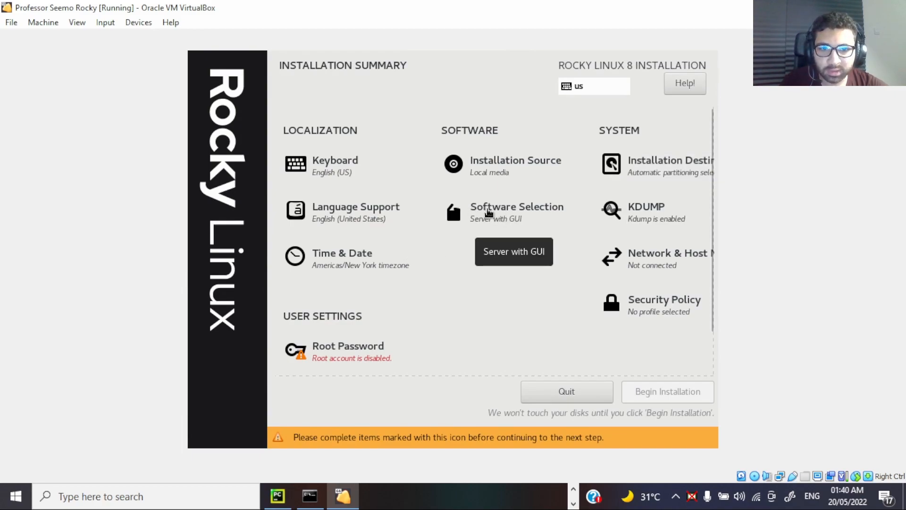
click(488, 214)
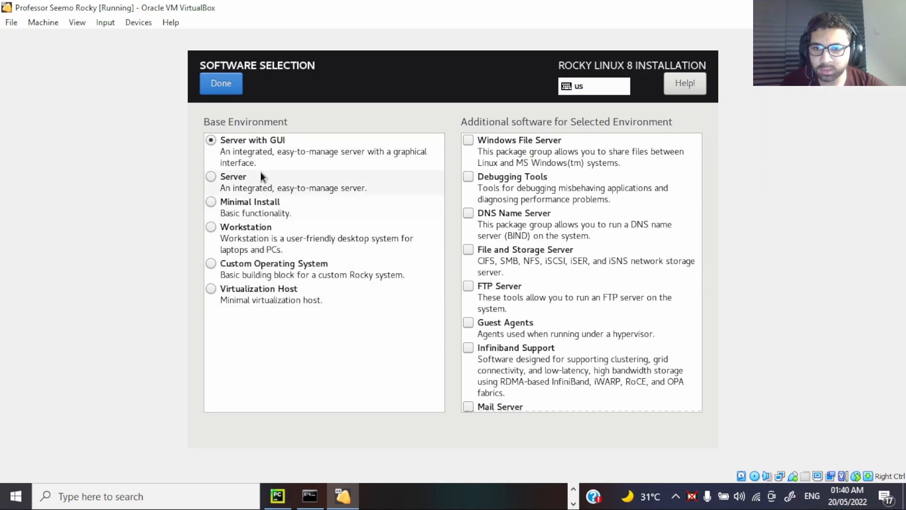
click(230, 91)
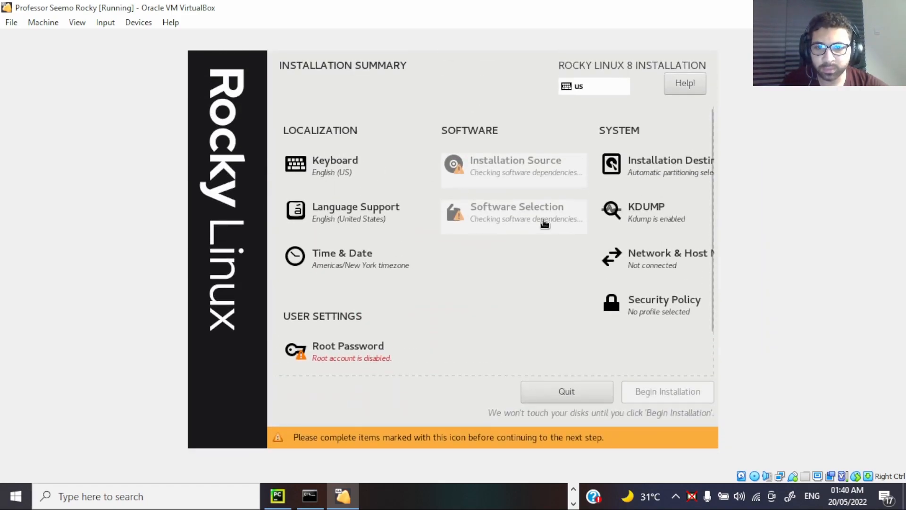
Step: Start creating a user account, entering the instructor's name as full name and its lowercase one-word form as user name
scroll(457, 327, down, 2)
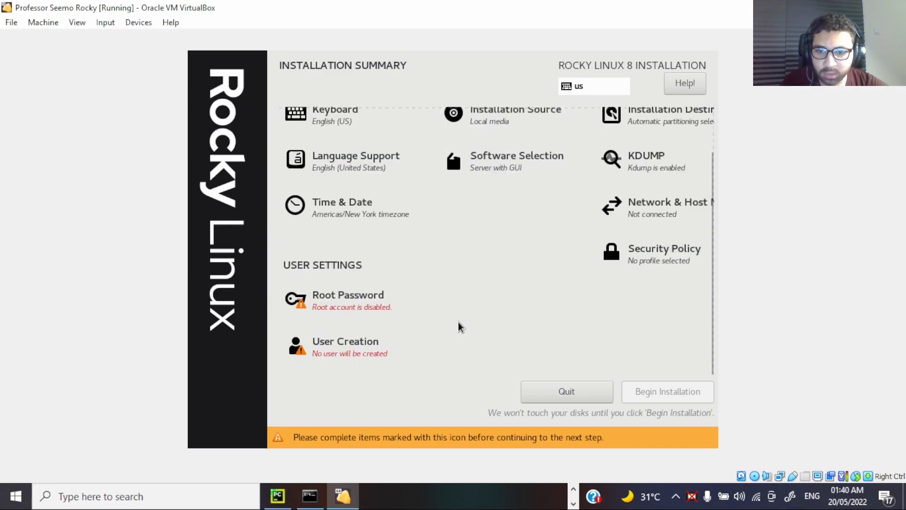
click(347, 345)
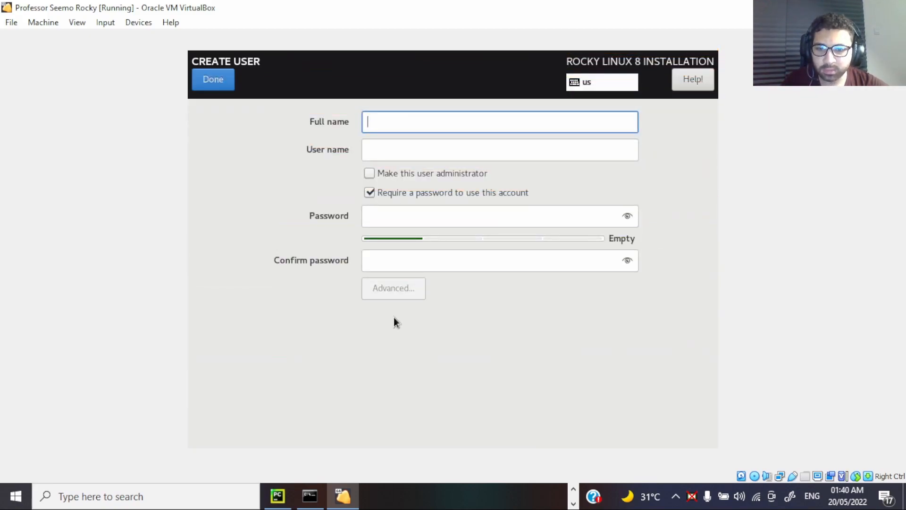
text(P)
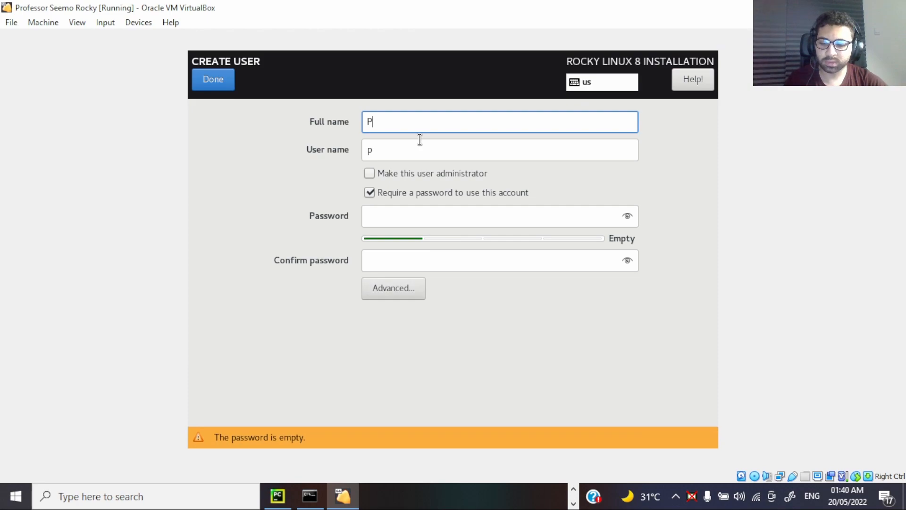
text(rofessor )
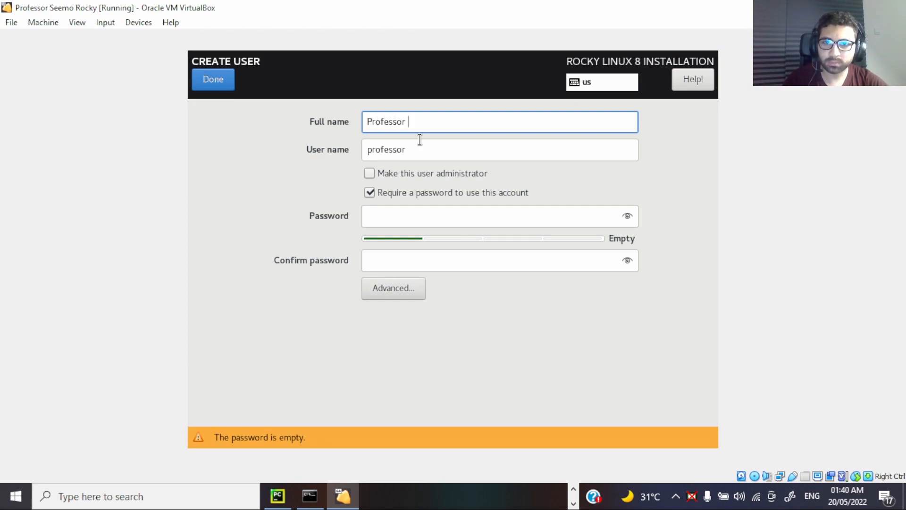
text(Seemo)
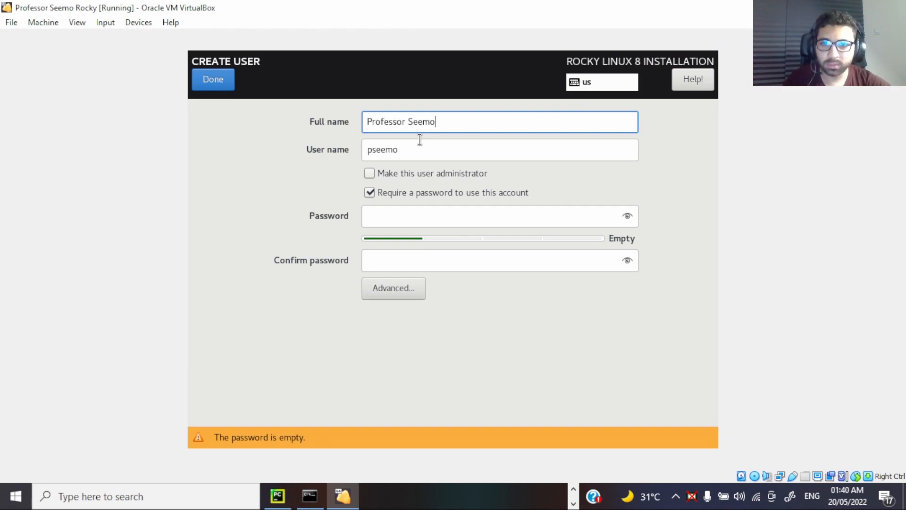
key(Tab)
text(professorseemo)
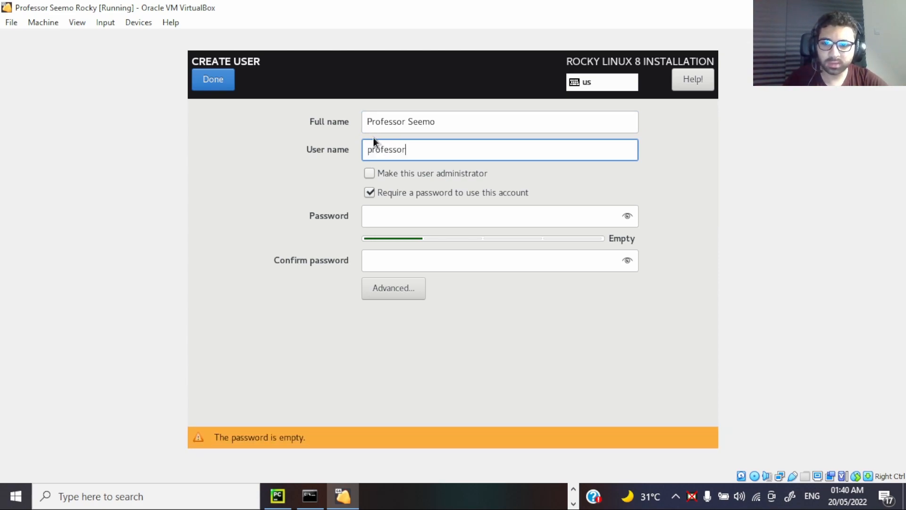
Step: Make the new user an administrator, remove the account's password requirement and finish the user creation
click(402, 170)
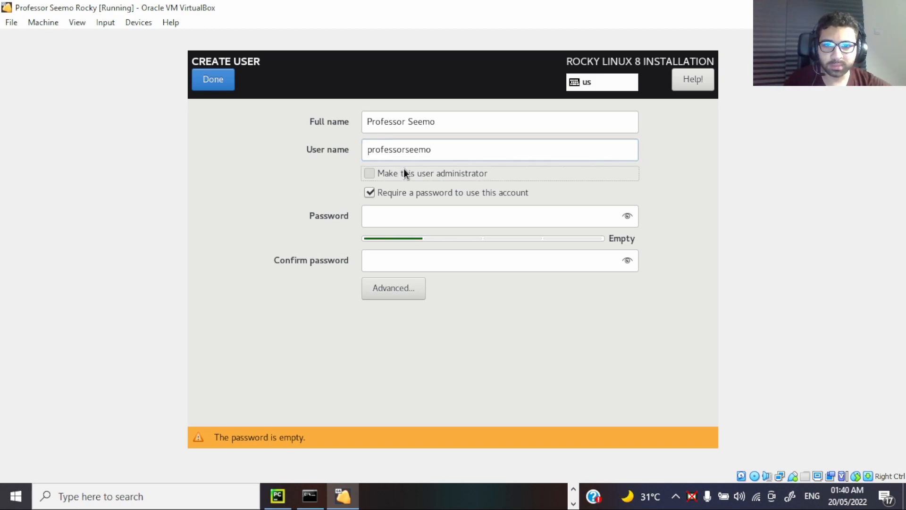
click(400, 192)
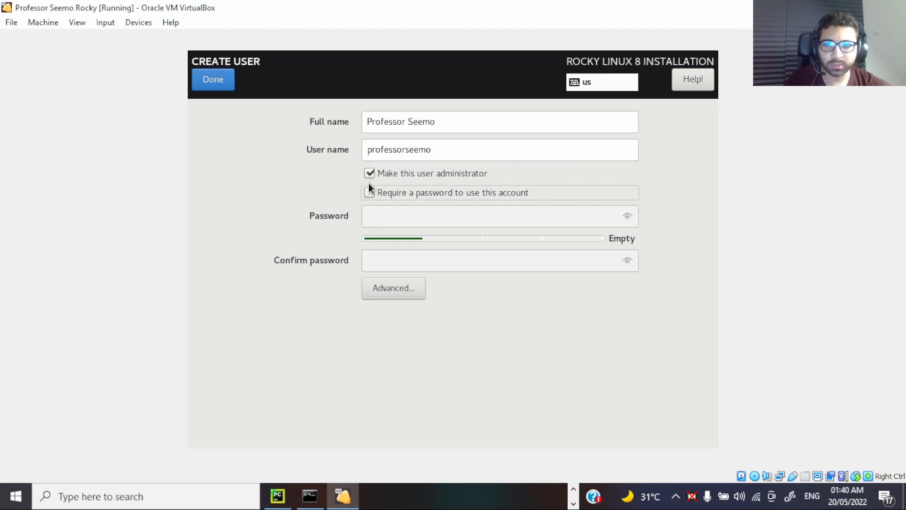
click(209, 84)
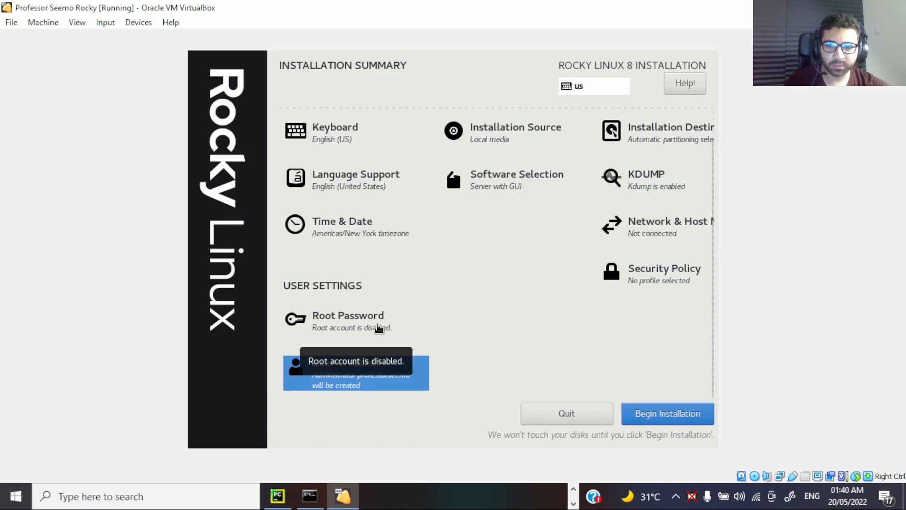
Step: Begin the Rocky Linux installation with the configured settings and let it run to completion
click(696, 420)
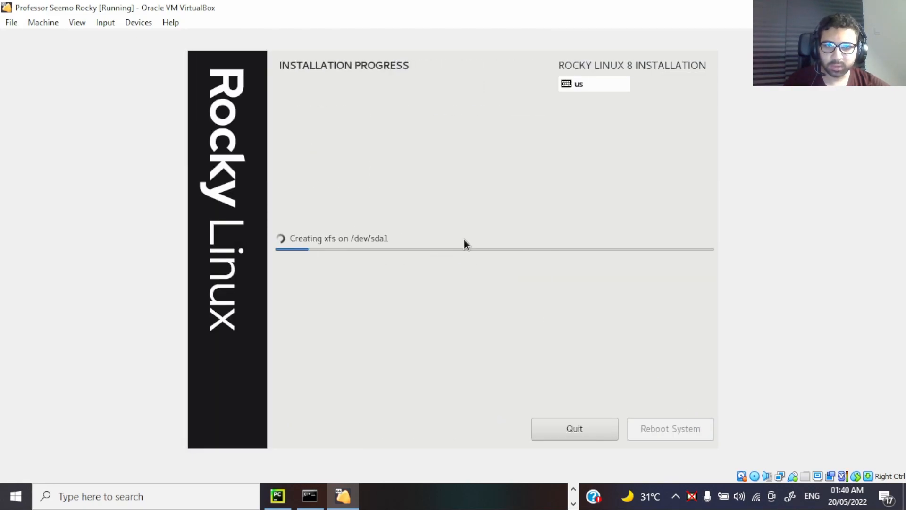
click(494, 488)
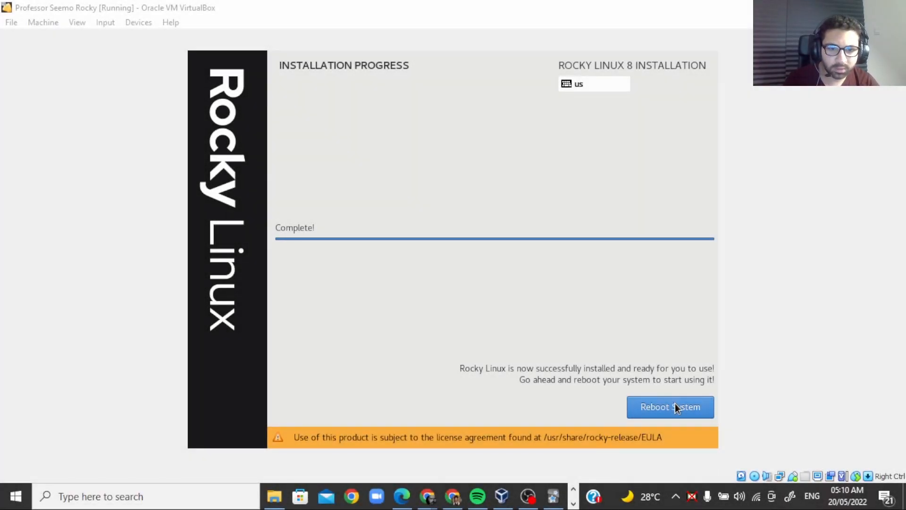
Step: Reboot the machine from the finished installer and boot the Rocky Linux 8.6 (4.18.0-372.9.1.el8.x86_64) entry
click(672, 409)
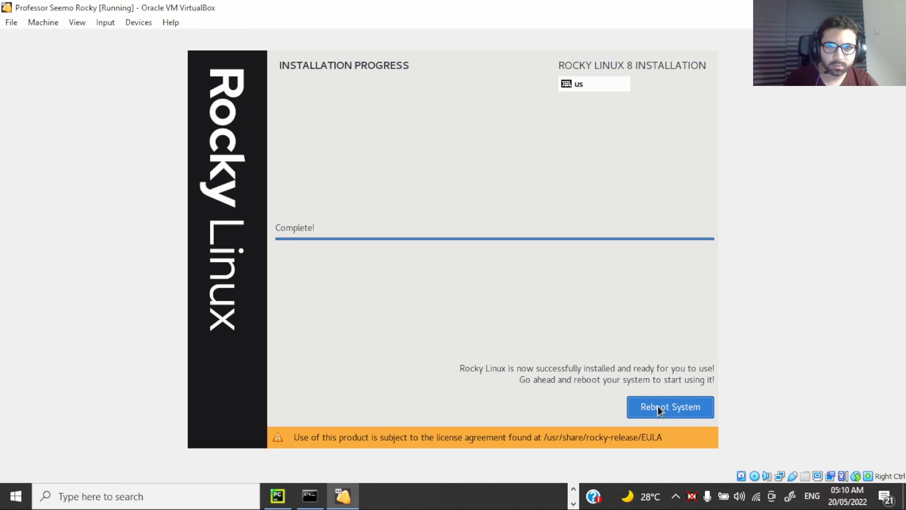
click(657, 406)
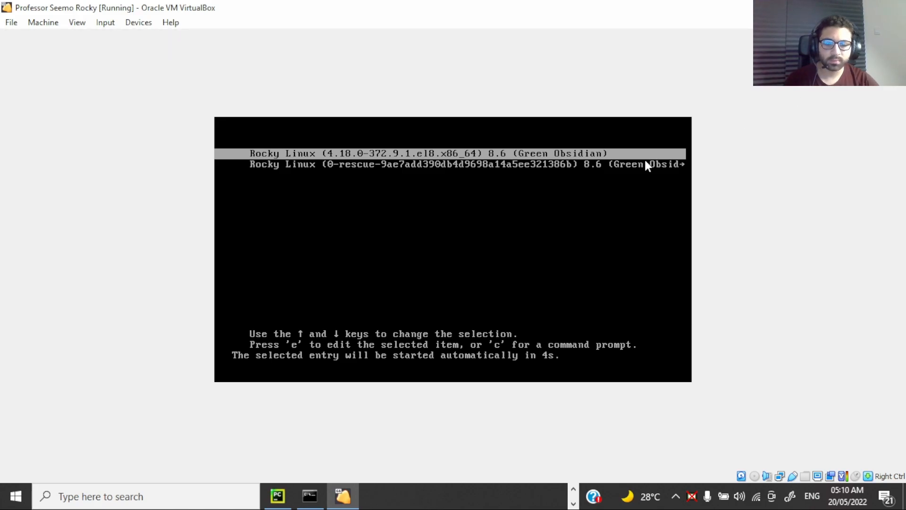
key(Return)
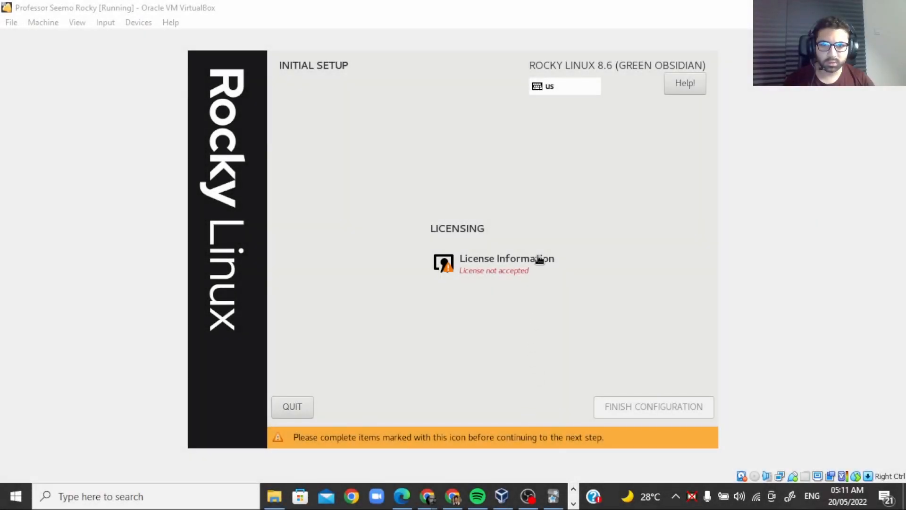
Step: Accept the Rocky Linux license agreement in the initial setup and finish the configuration
click(540, 259)
click(242, 390)
click(221, 80)
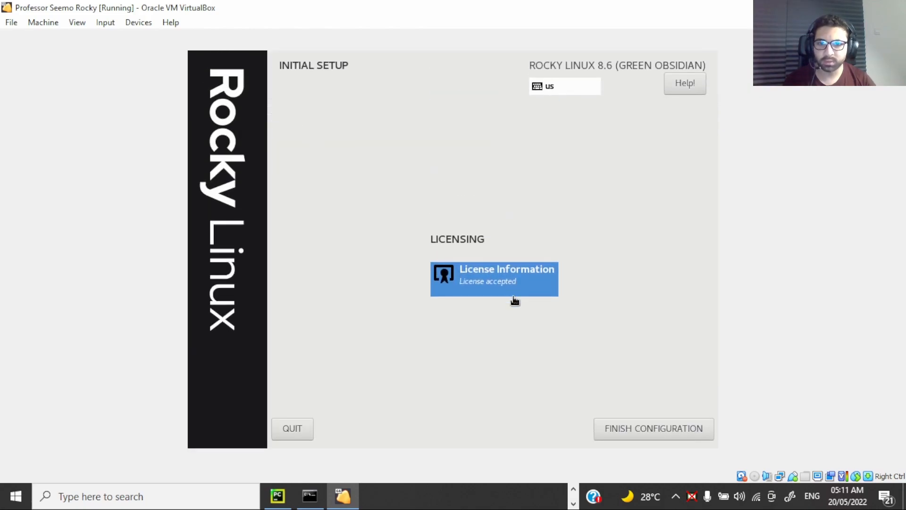
click(665, 426)
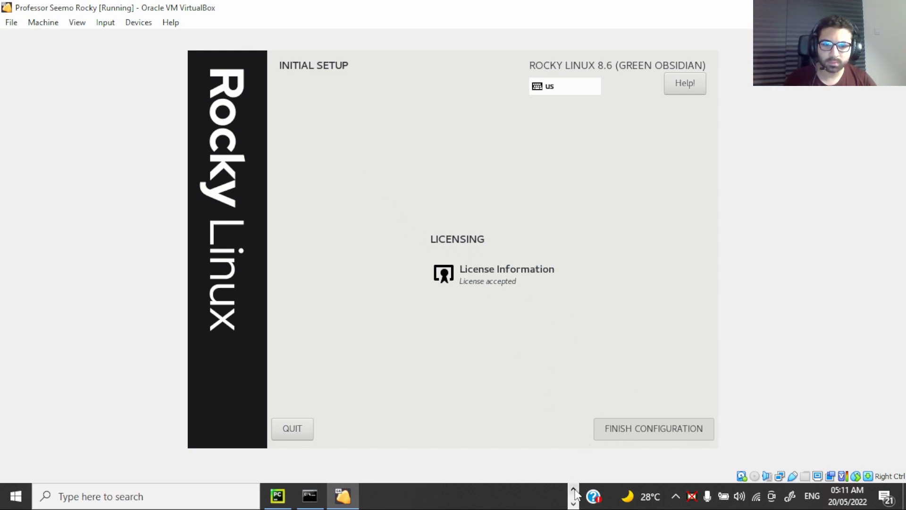
click(574, 502)
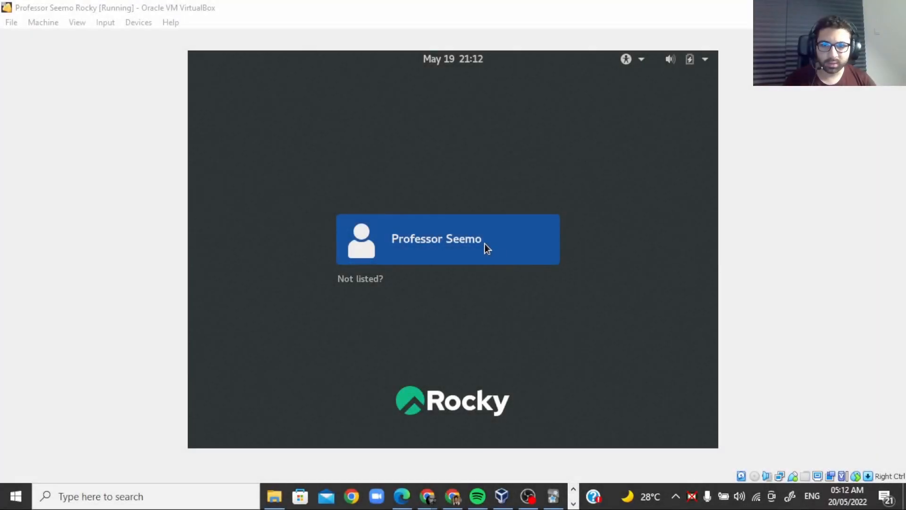
Step: Log in with the created user account and choose English (US) as the keyboard layout in the first-run setup
click(485, 244)
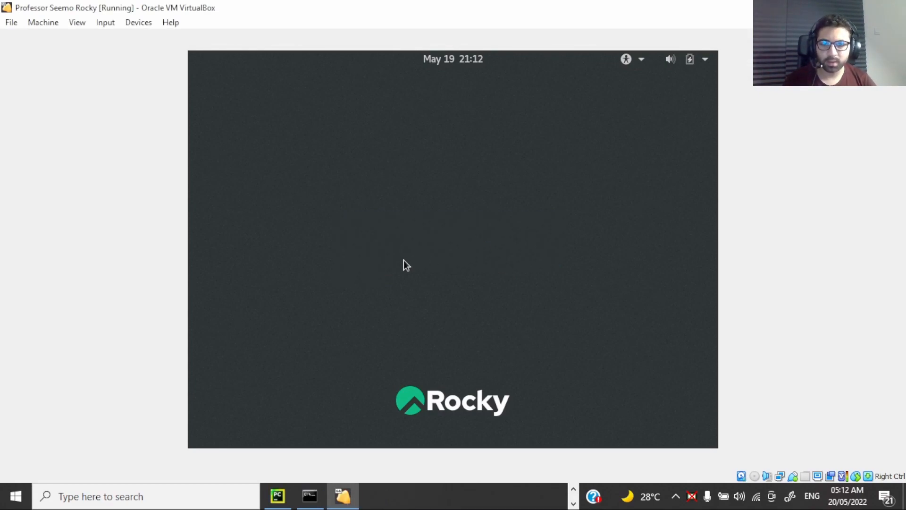
click(573, 488)
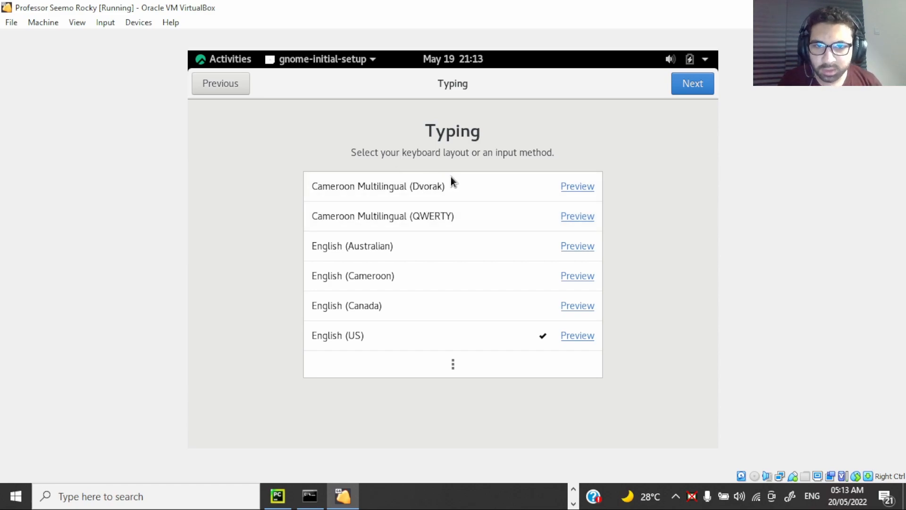
click(471, 210)
click(472, 333)
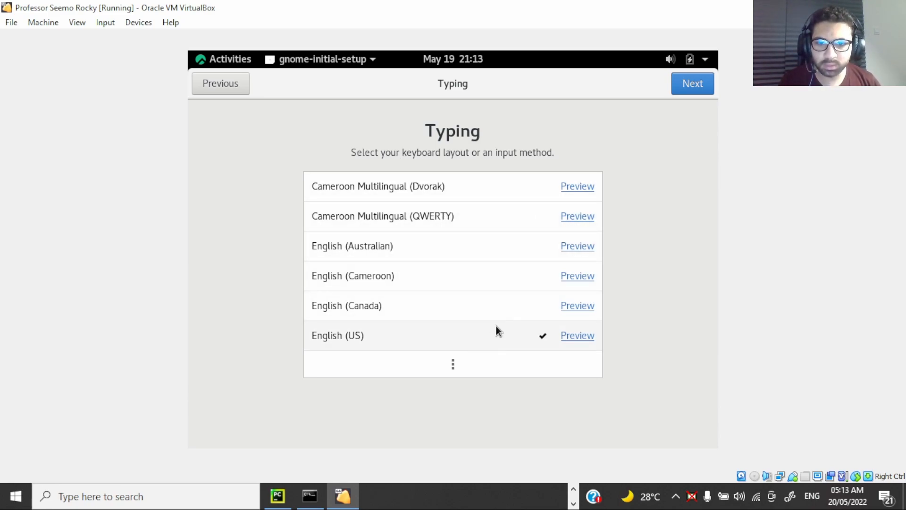
click(693, 84)
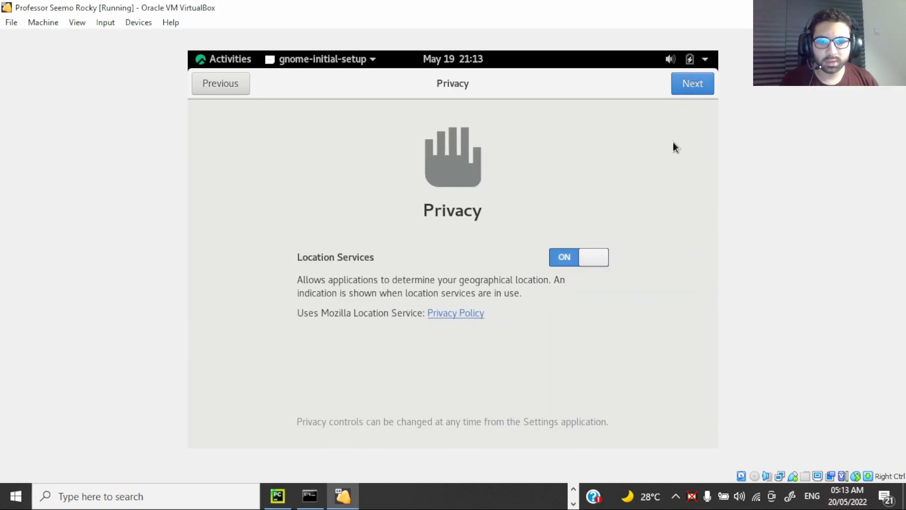
Step: Keep Location Services on, finish the first-run setup to start using Rocky Linux, and close the Getting Started help
click(695, 84)
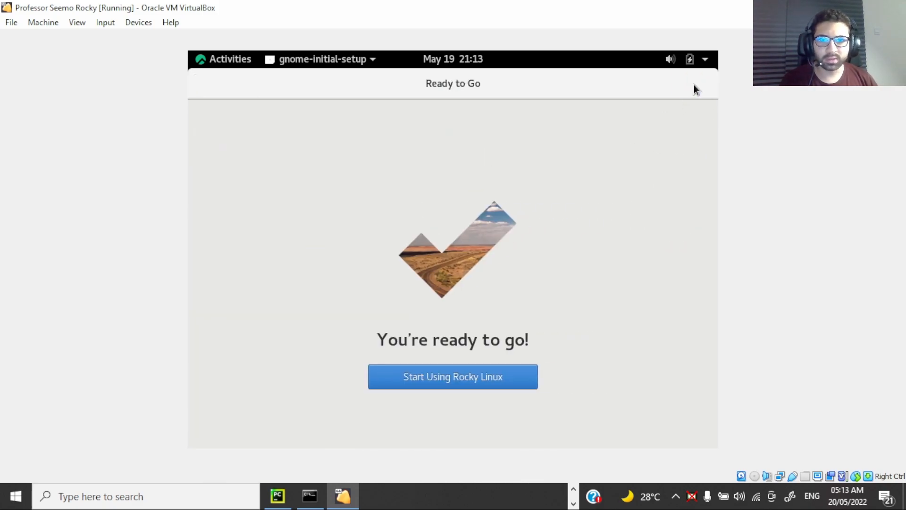
click(494, 371)
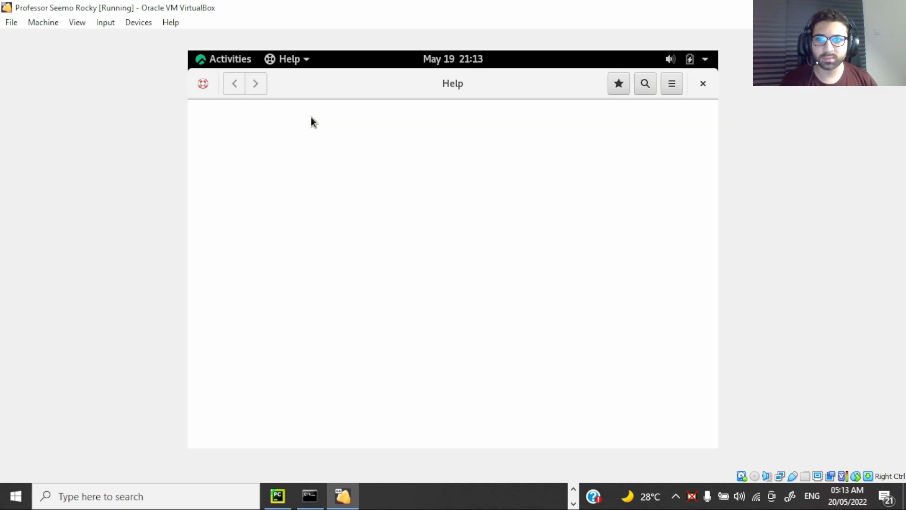
click(703, 84)
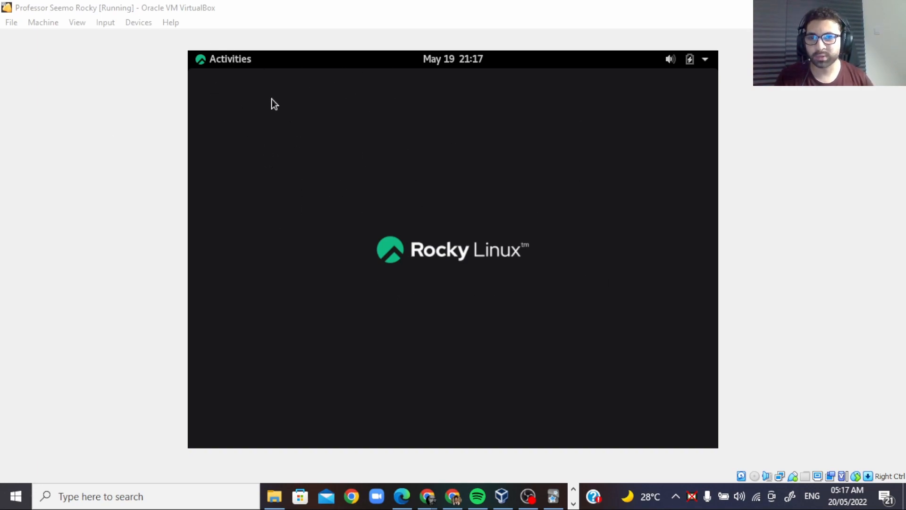
Step: Find the terminal through the desktop's application search and open it
click(222, 56)
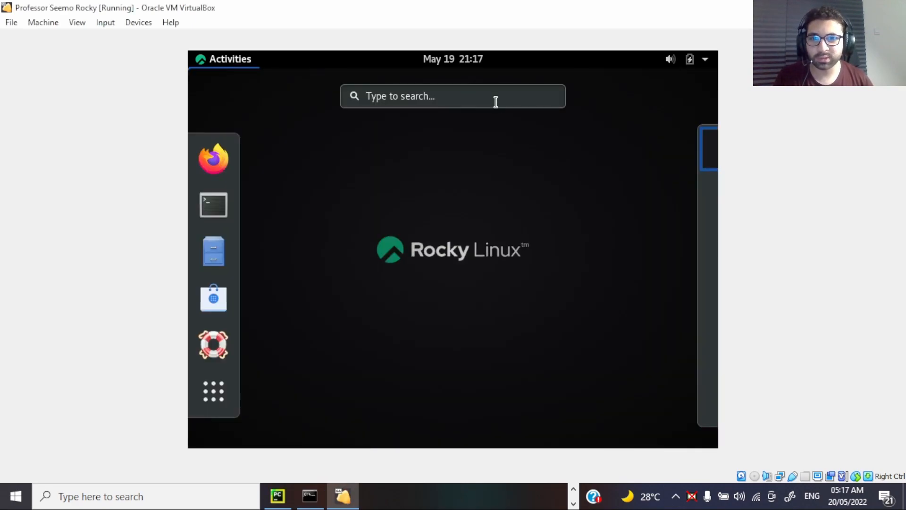
click(470, 95)
text(ter)
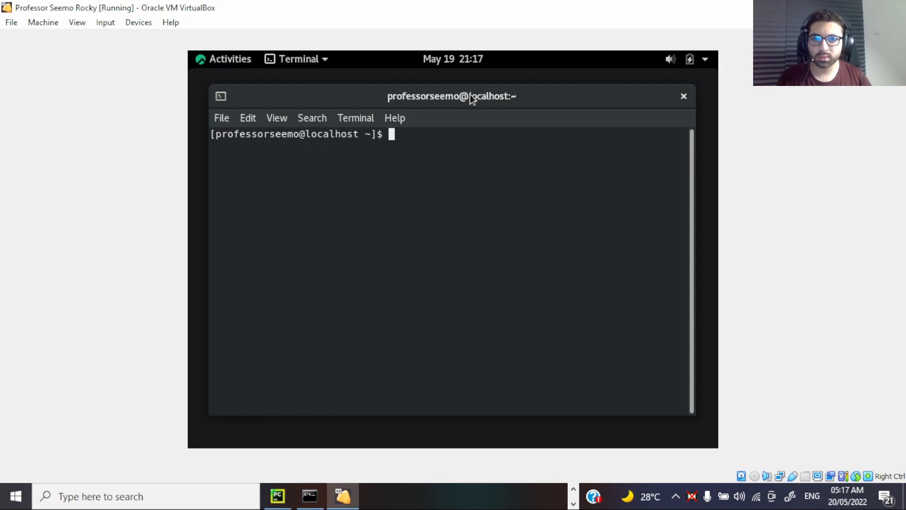
Step: Print the operating system release details with cat /etc/os-release and highlight the output lines to review them
text(cat /etc/os-releasd)
key(BackSpace)
text(e)
key(Return)
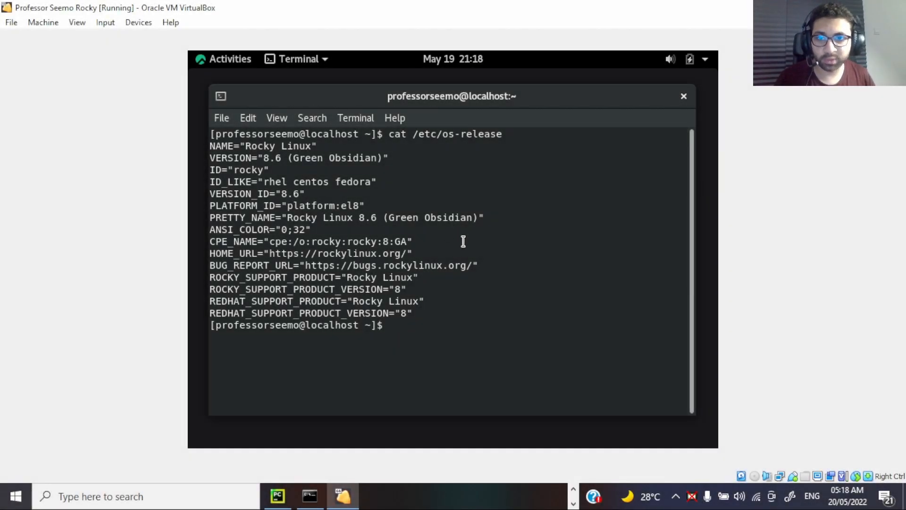
drag(462, 306, 405, 188)
click(402, 188)
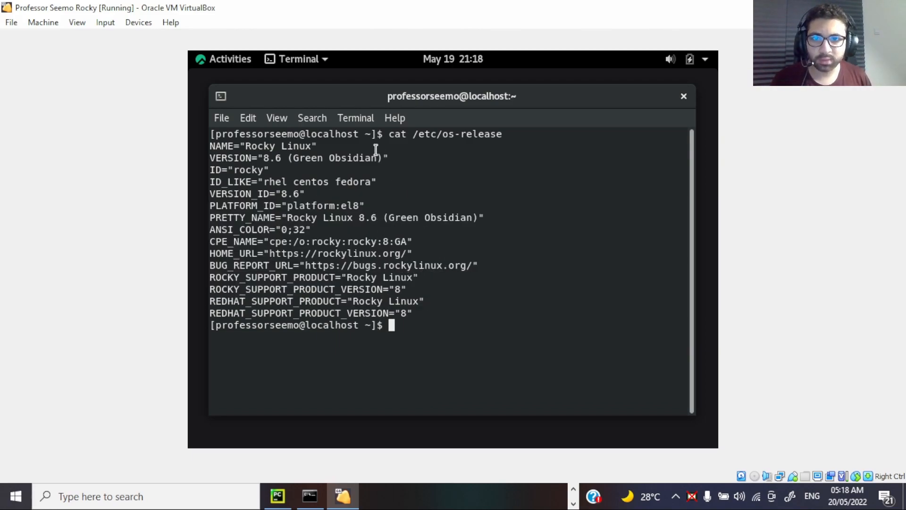
drag(360, 144, 435, 323)
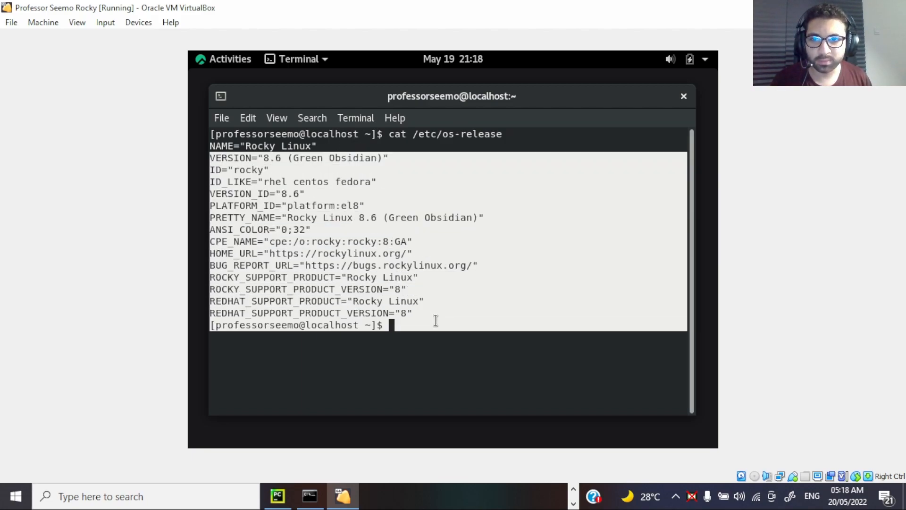
click(306, 162)
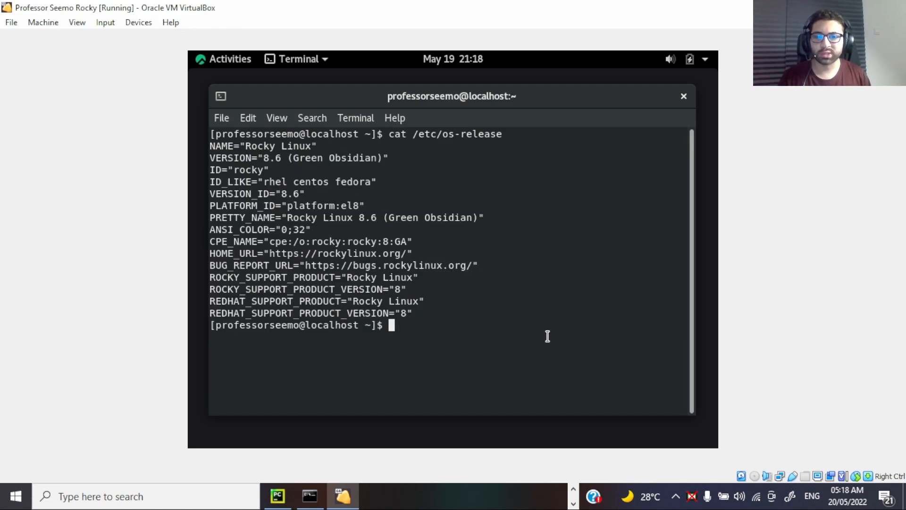
Step: Clear the terminal output and close the terminal window
text(cles)
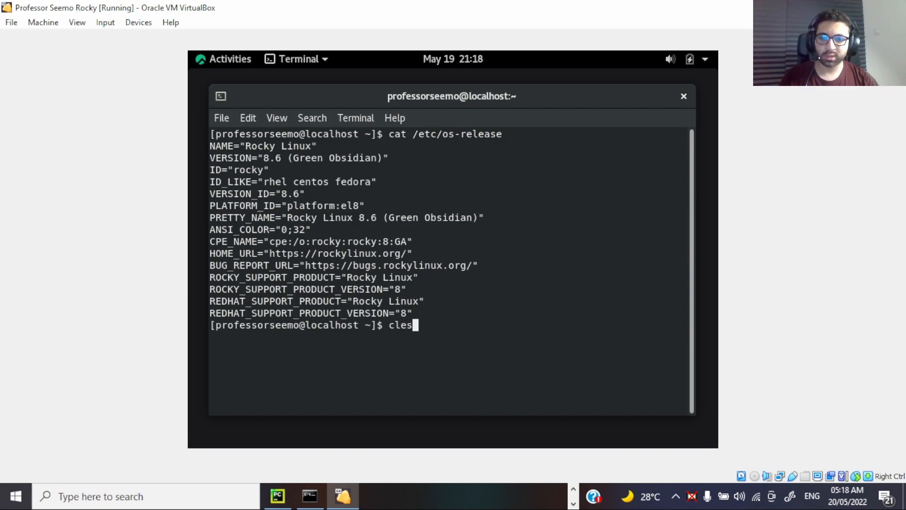
text(ar)
key(Return)
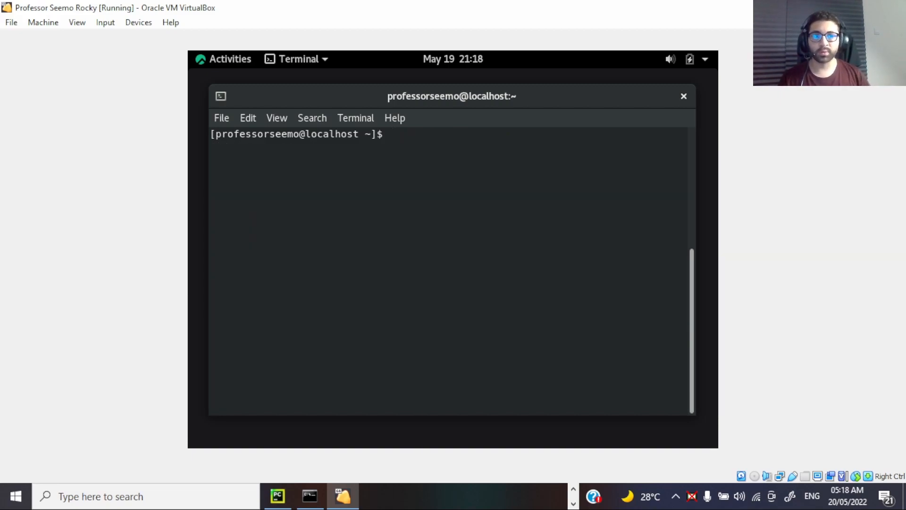
click(683, 96)
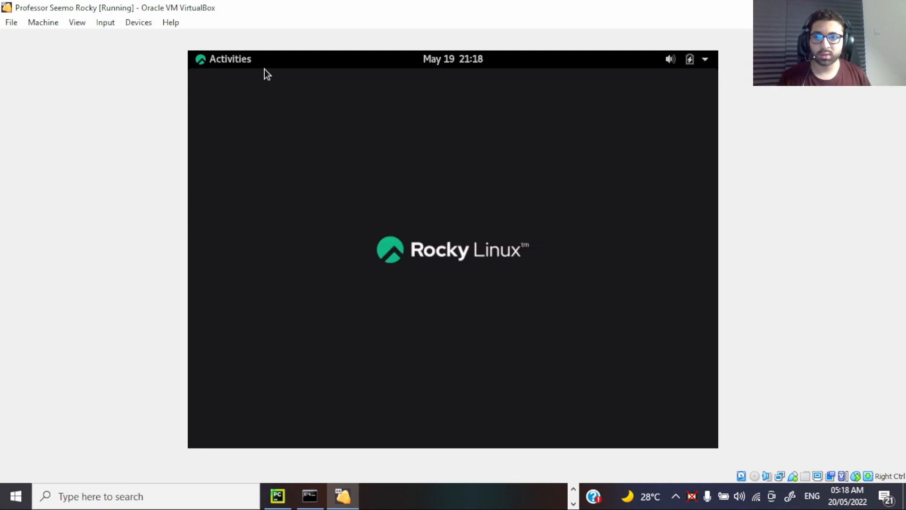
Step: Display all installed applications and connect the virtual machine's wired network
click(227, 58)
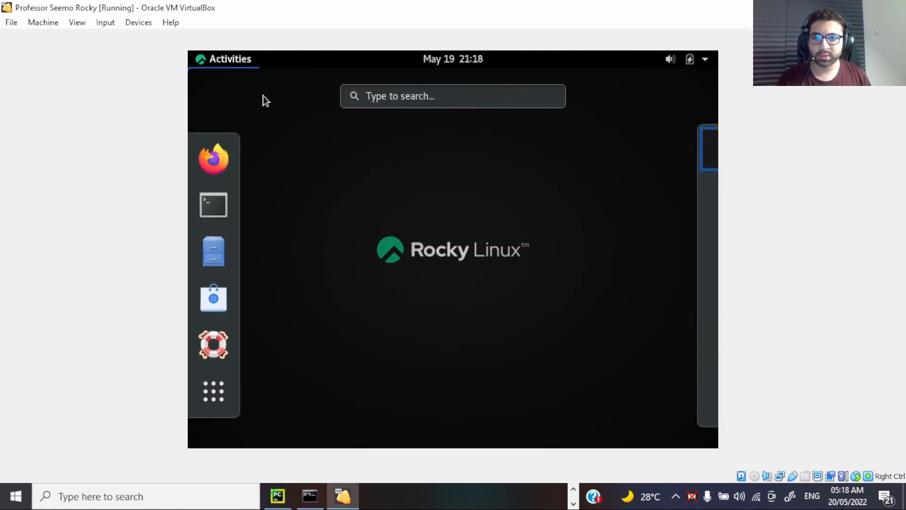
click(207, 401)
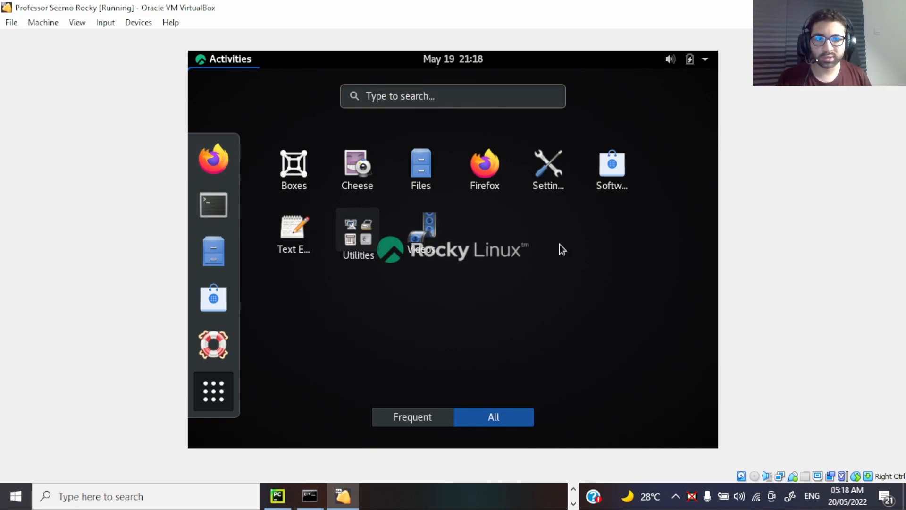
click(708, 59)
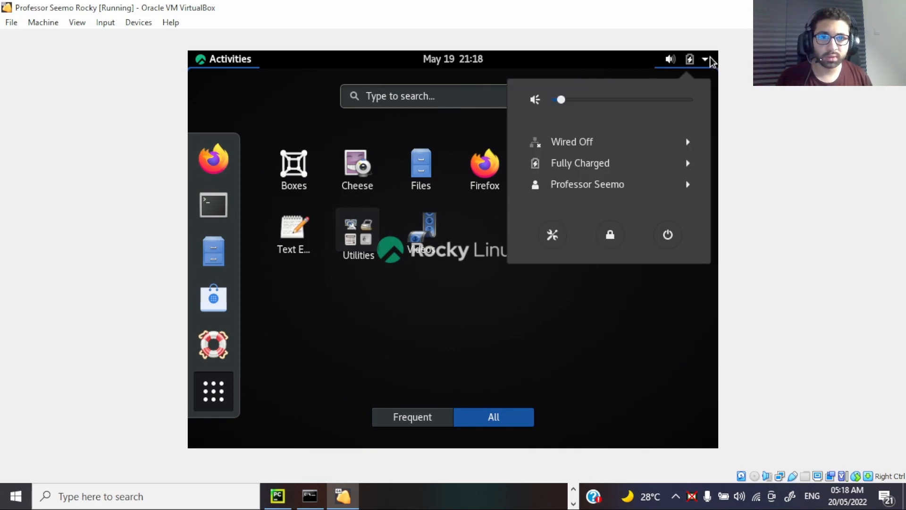
click(678, 141)
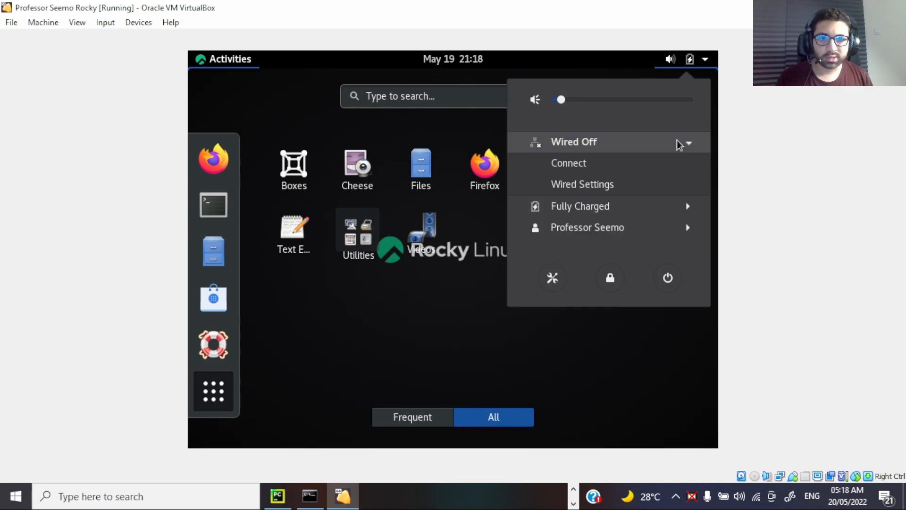
click(639, 163)
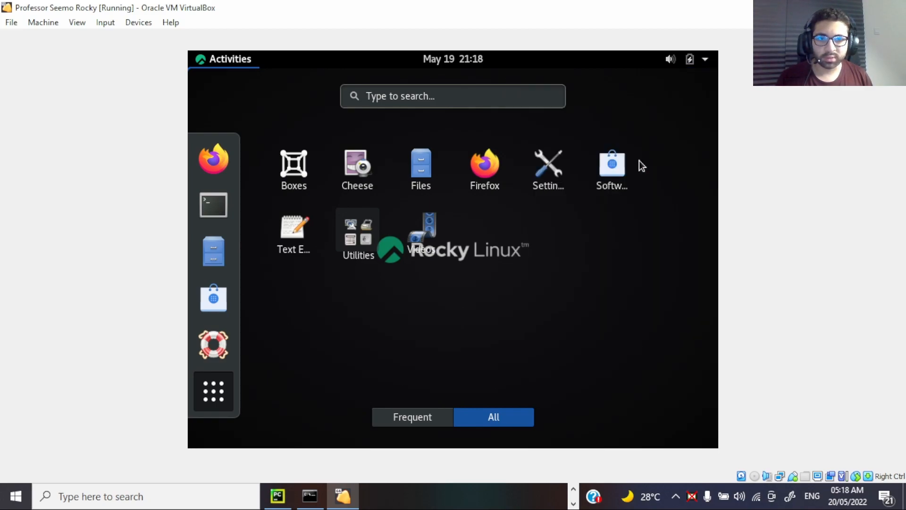
click(702, 65)
click(702, 63)
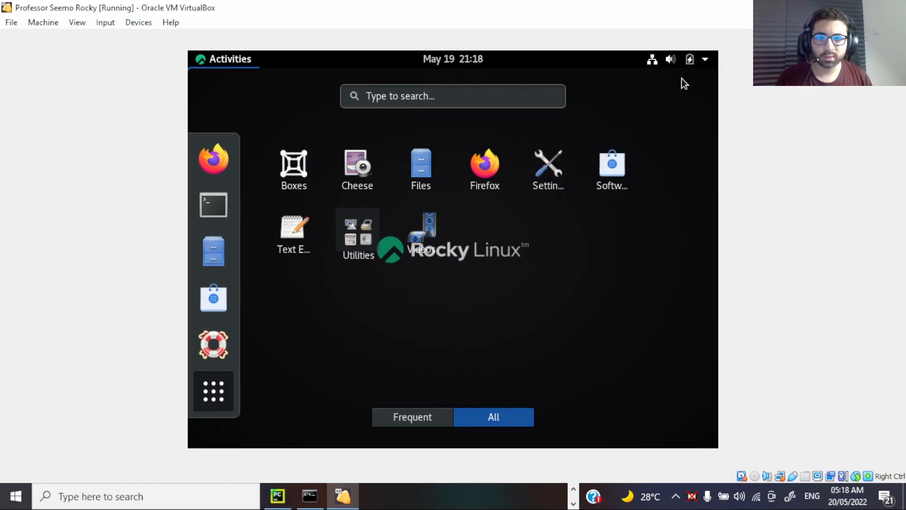
Step: Test internet access by searching for google chrome in a new Firefox tab, and close the browser
click(497, 164)
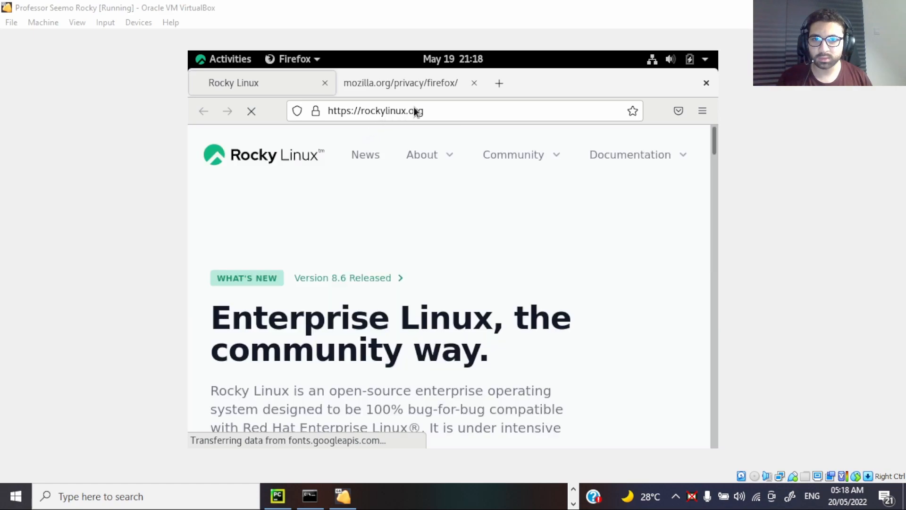
click(457, 86)
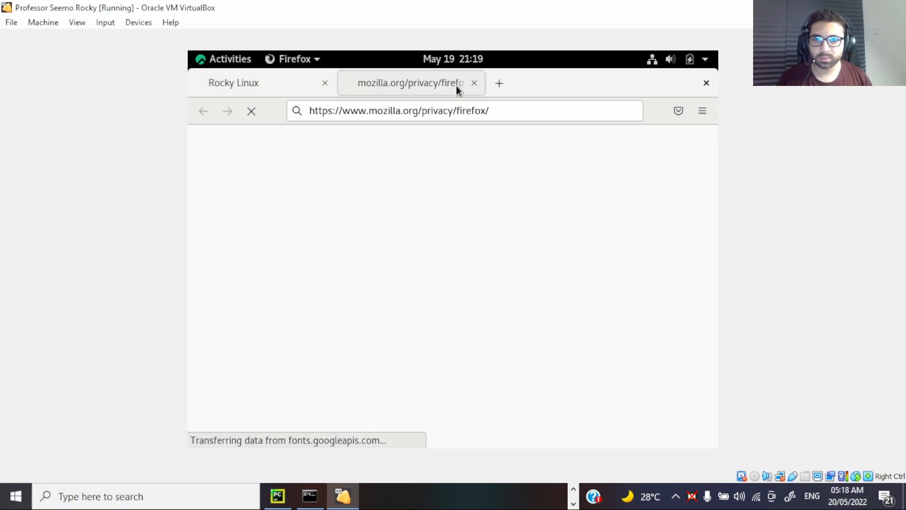
click(498, 84)
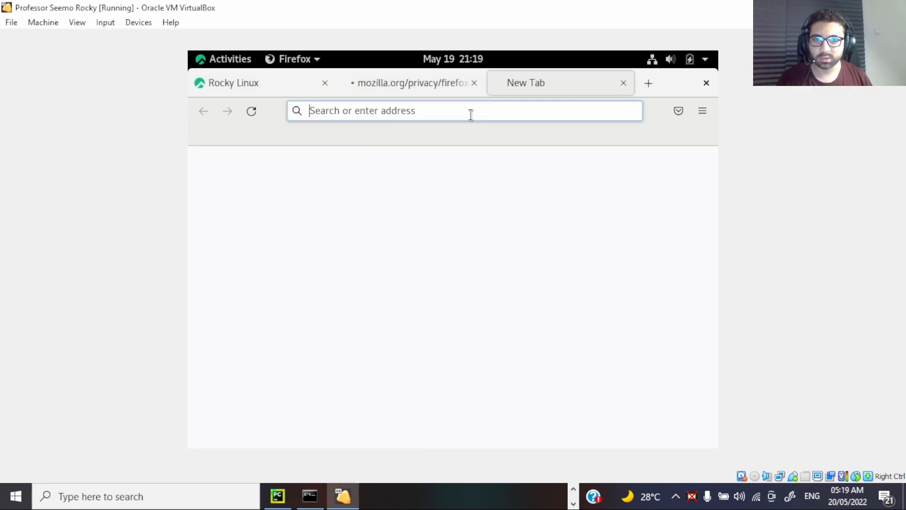
text(googl)
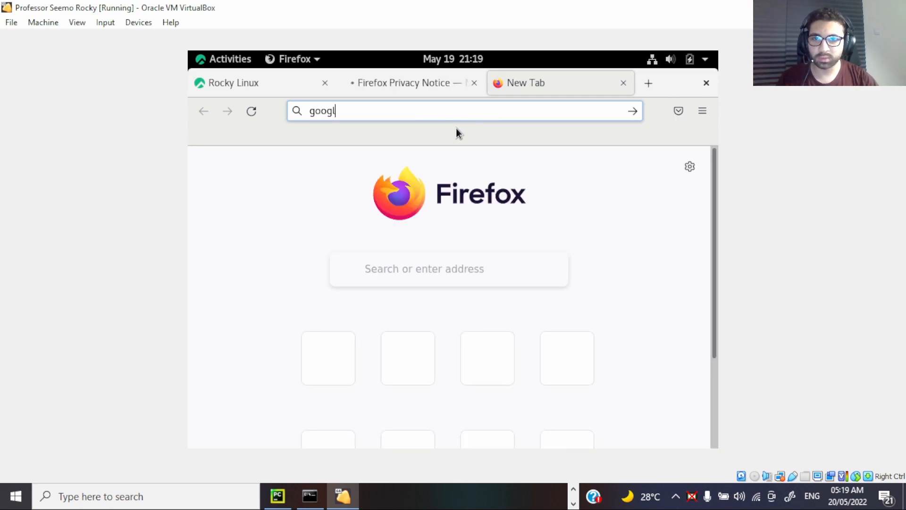
text(e chi)
key(BackSpace)
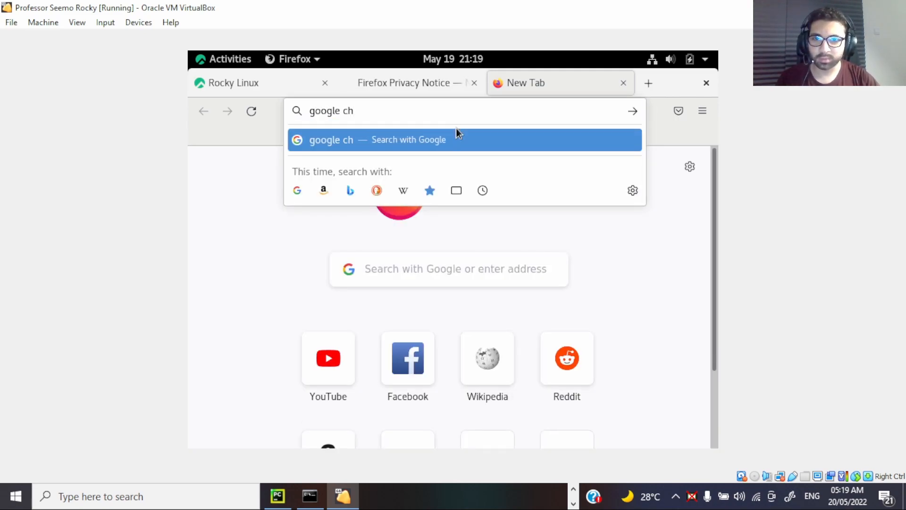
text(rome)
key(Return)
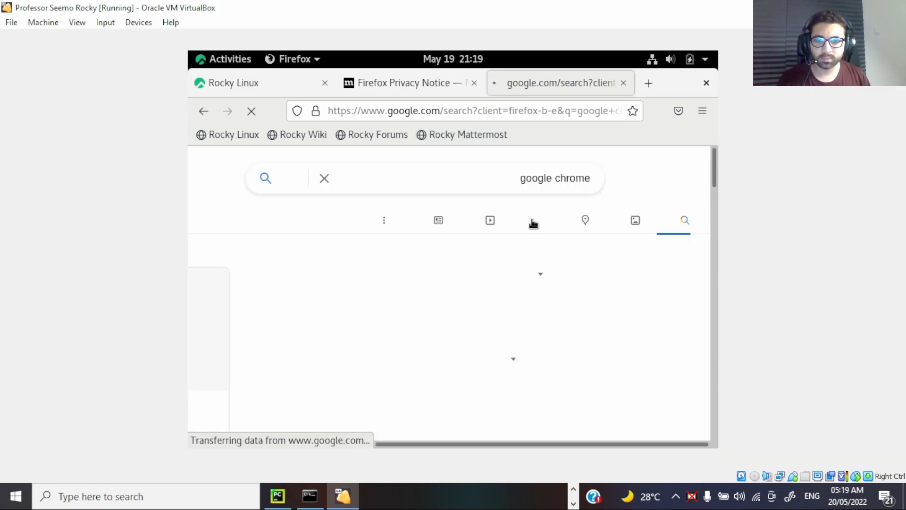
click(706, 83)
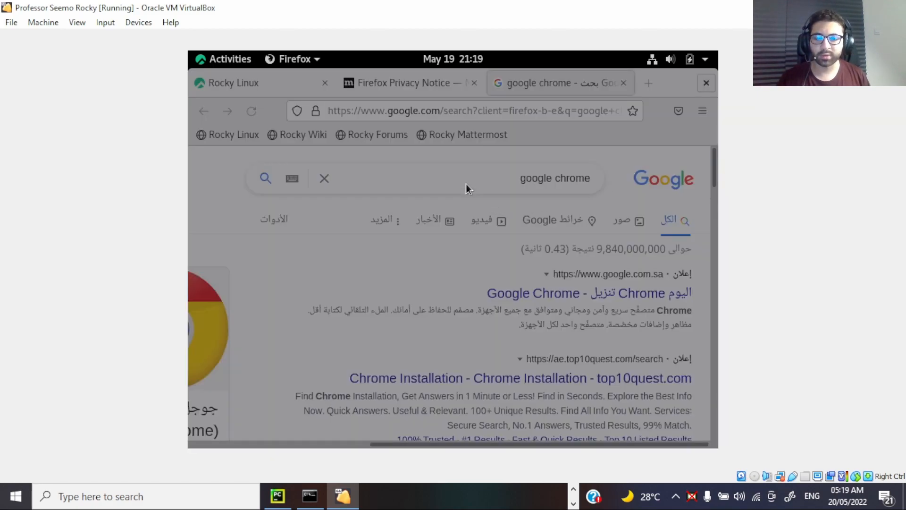
click(569, 233)
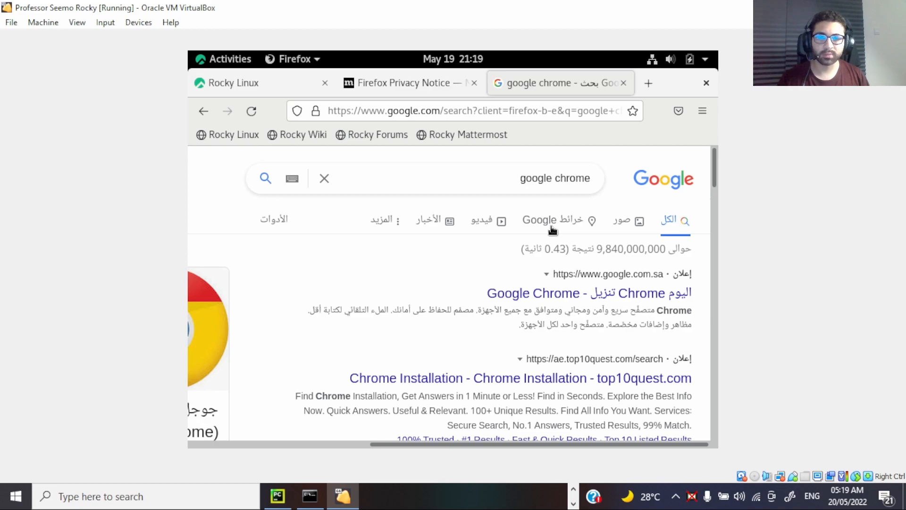